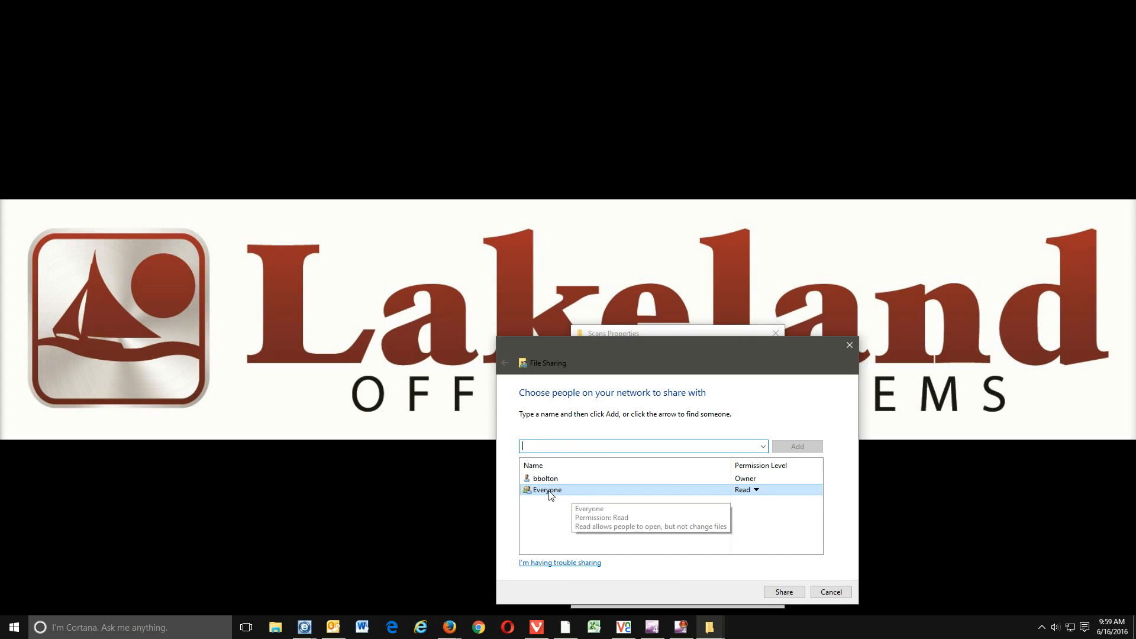
# - Give Everyone Read/Write permission on the Scans folder and share it
pyautogui.click(757, 492)
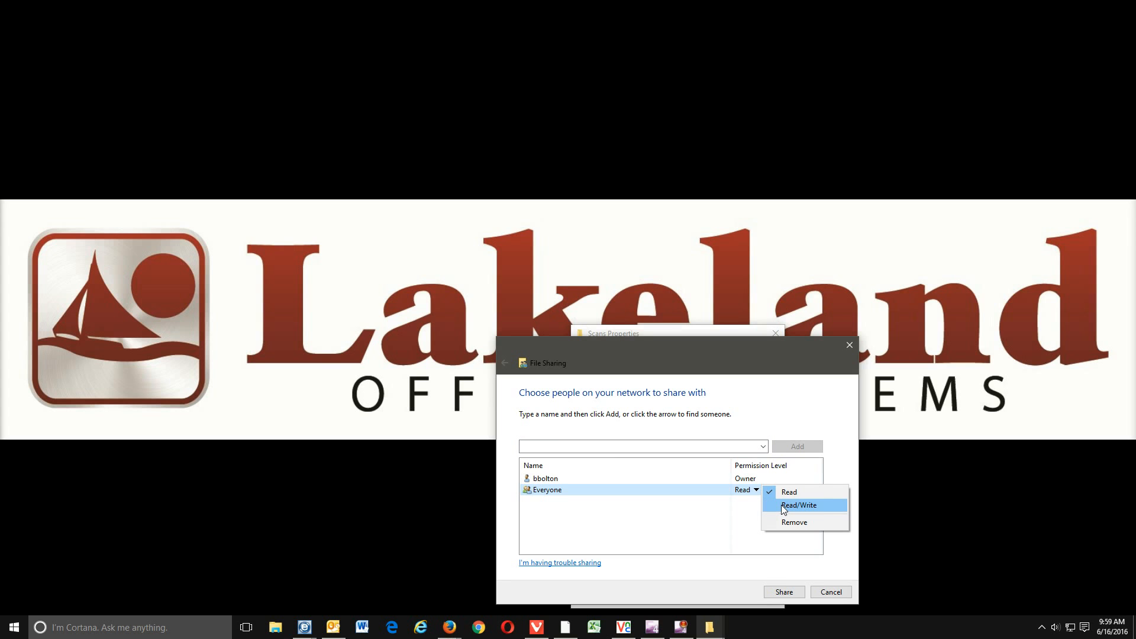
pyautogui.click(781, 506)
pyautogui.click(782, 592)
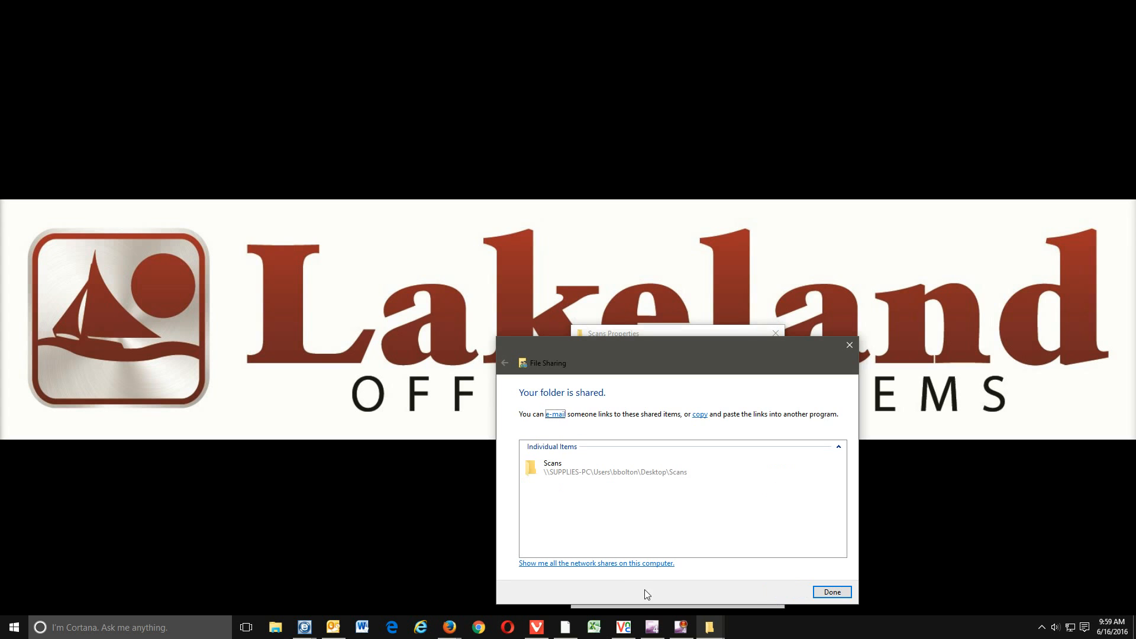
# - Turn on Advanced Sharing for the Scans folder under the share name Scans
pyautogui.click(831, 591)
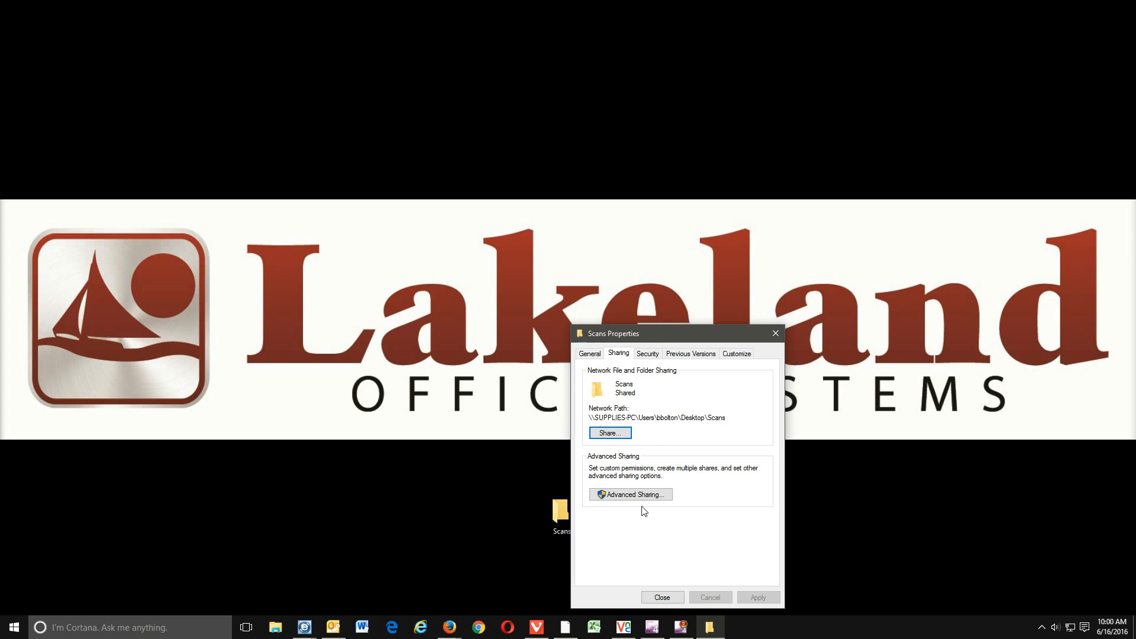
pyautogui.click(629, 497)
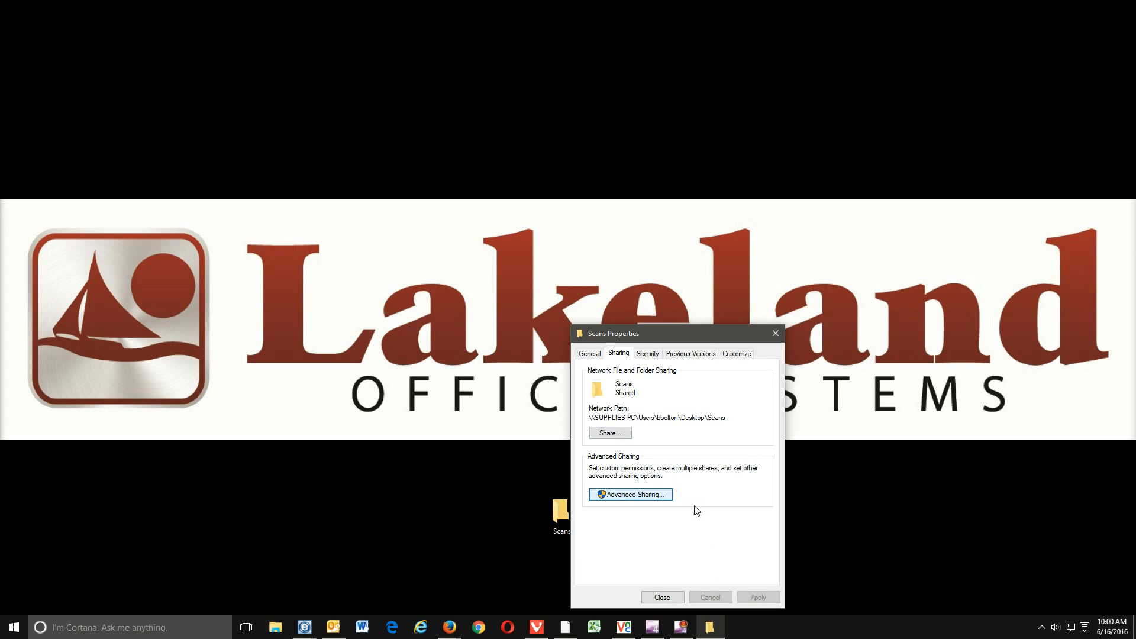
pyautogui.click(589, 375)
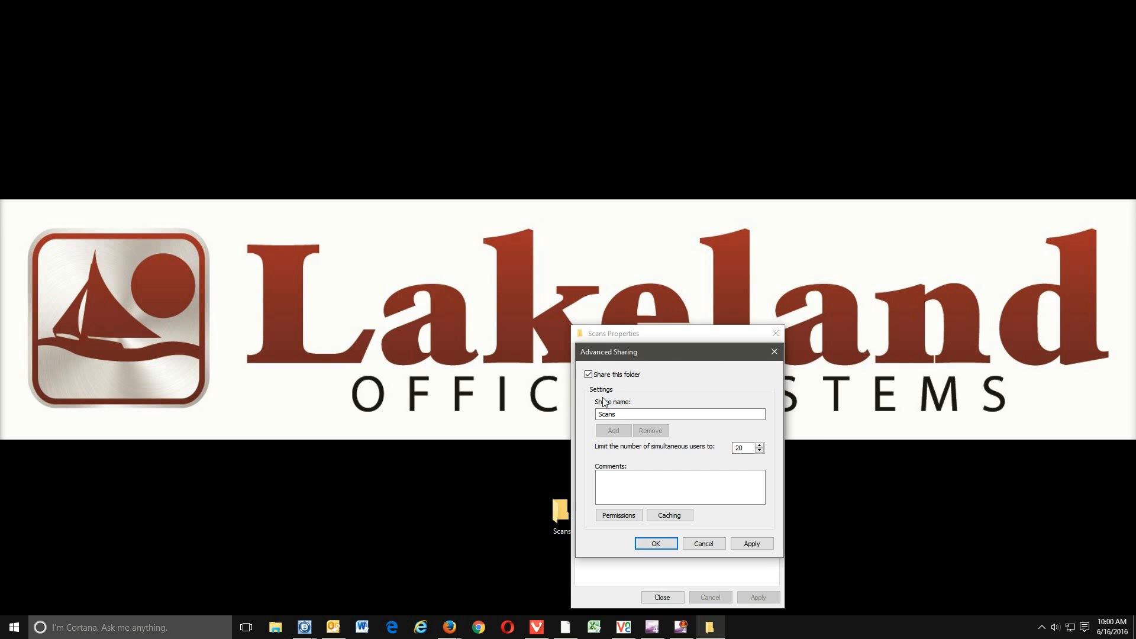
# - Allow Everyone Full Control in the share permissions and apply both dialogs
pyautogui.click(619, 516)
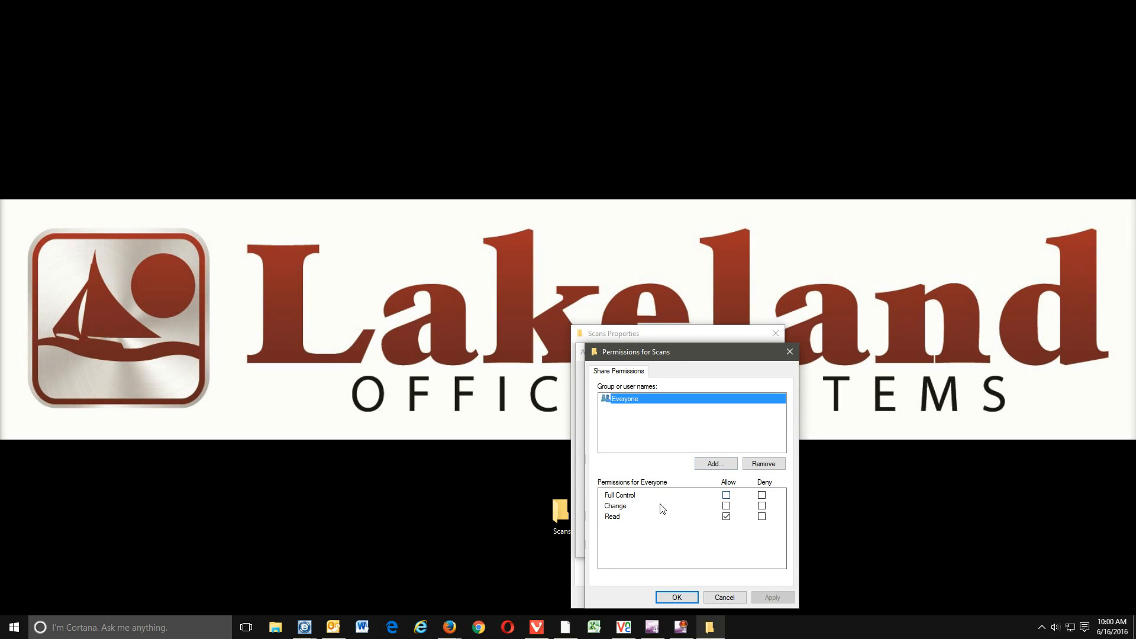
pyautogui.click(727, 495)
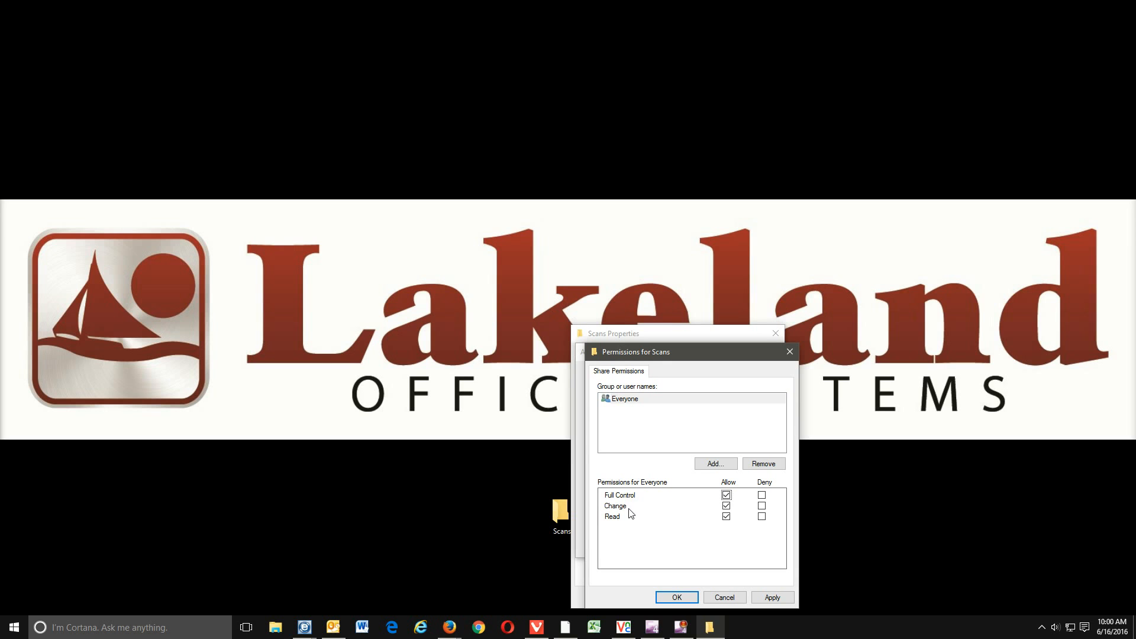
pyautogui.click(777, 598)
pyautogui.click(674, 597)
pyautogui.click(760, 545)
pyautogui.click(655, 543)
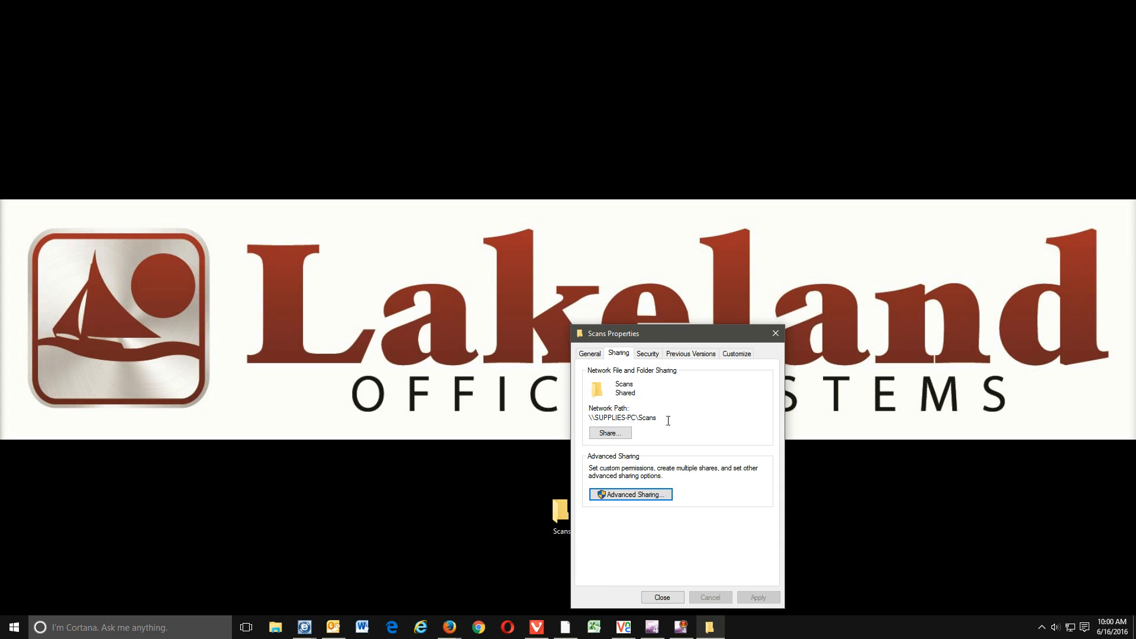
# - Copy the network path \\SUPPLIES-PC\Scans and close Scans Properties
pyautogui.moveTo(663, 416); pyautogui.dragTo(596, 420)
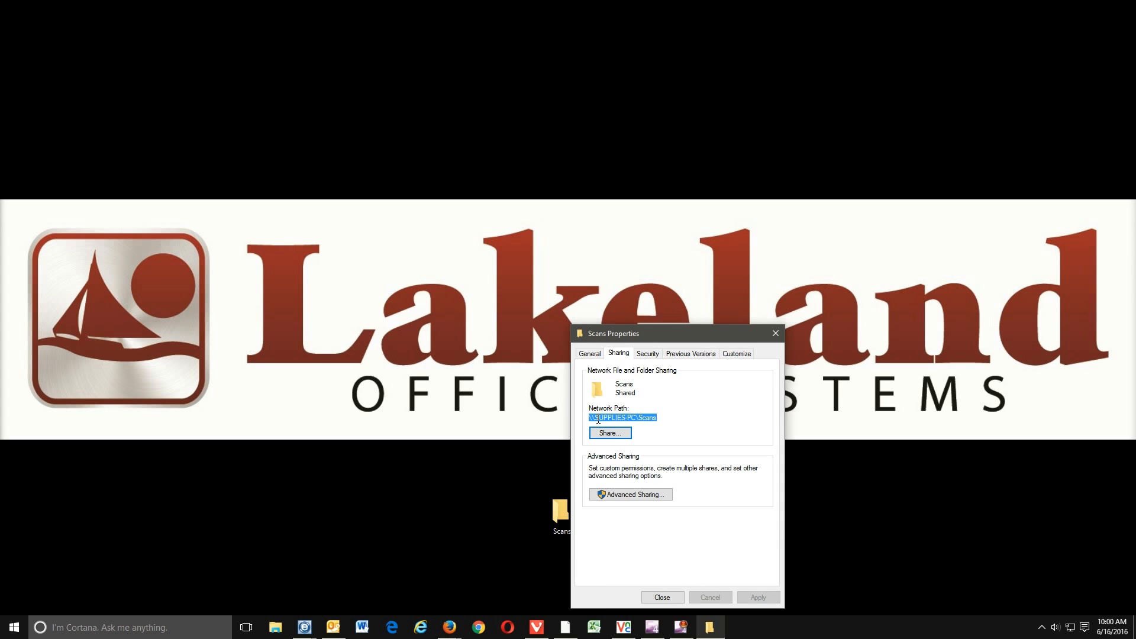
pyautogui.rightClick(598, 420)
pyautogui.click(636, 457)
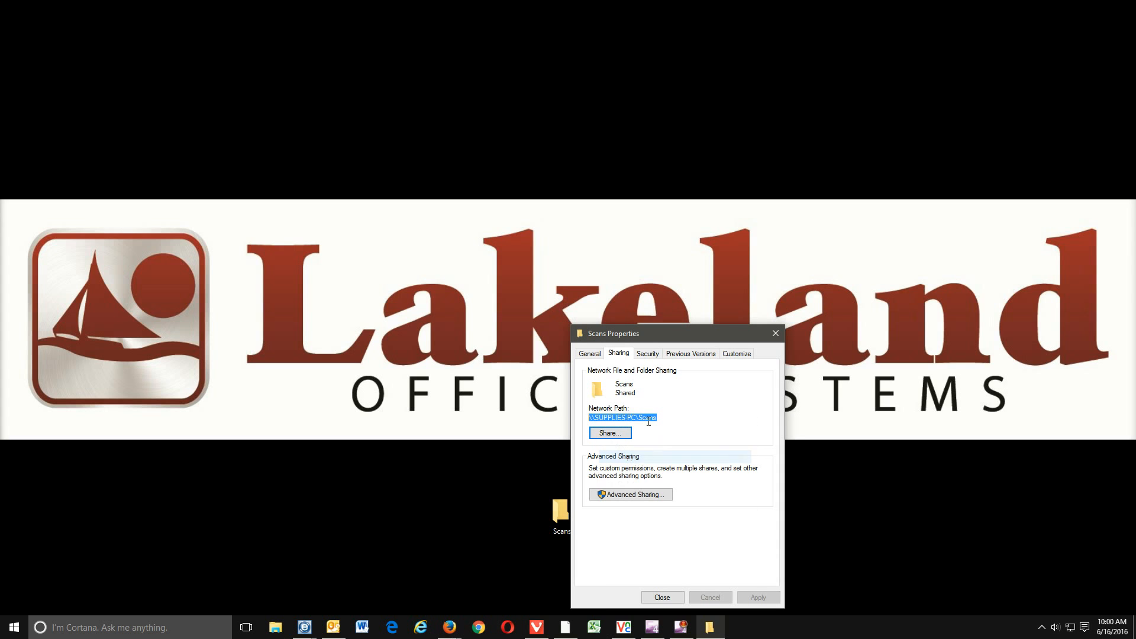
pyautogui.click(662, 598)
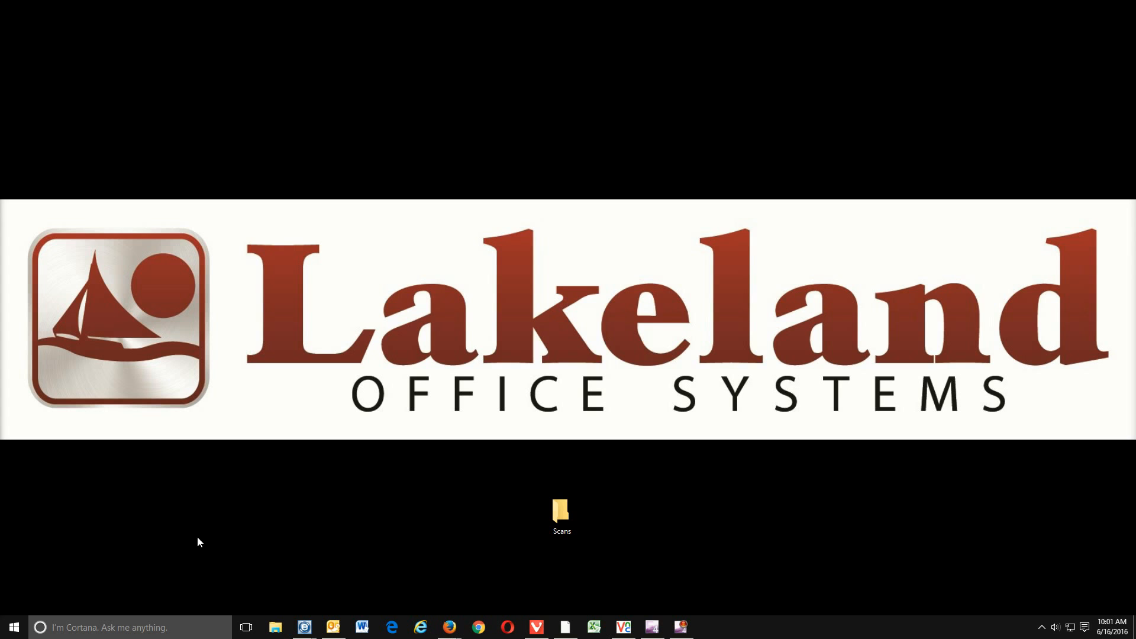
# - Open Control Panel from the Start menu and go to Devices and Printers
pyautogui.rightClick(14, 630)
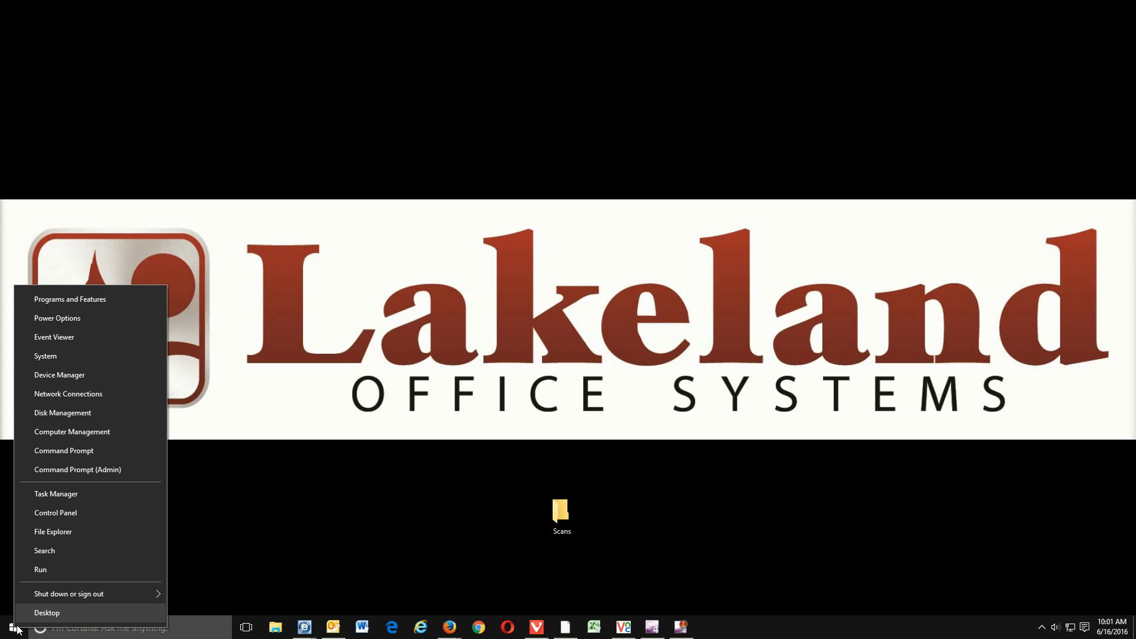
pyautogui.click(66, 515)
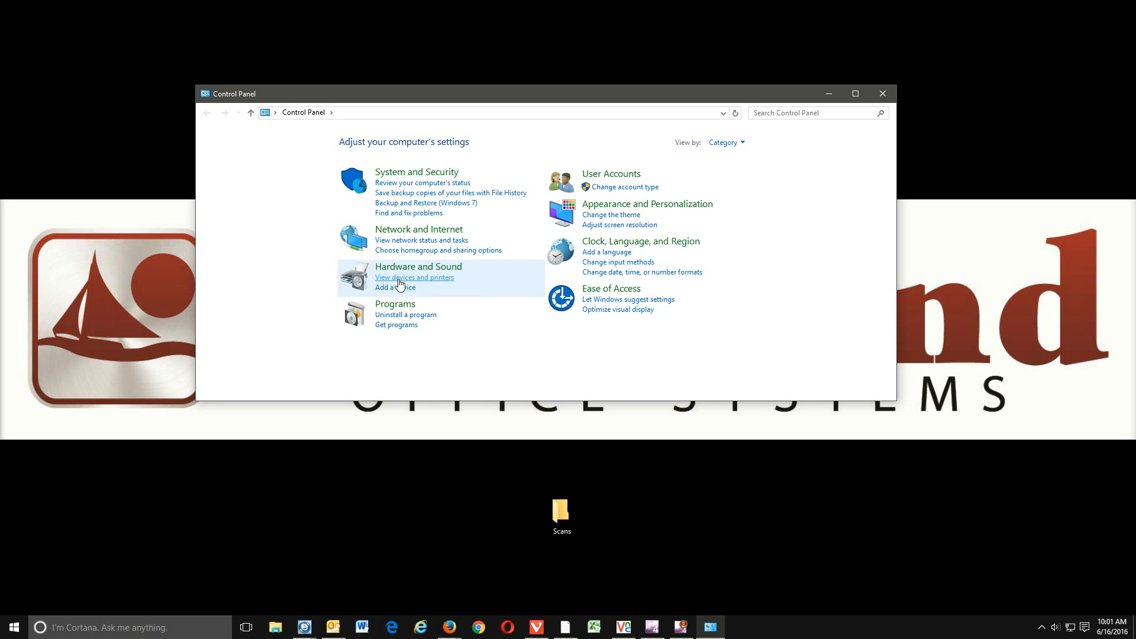
pyautogui.click(723, 142)
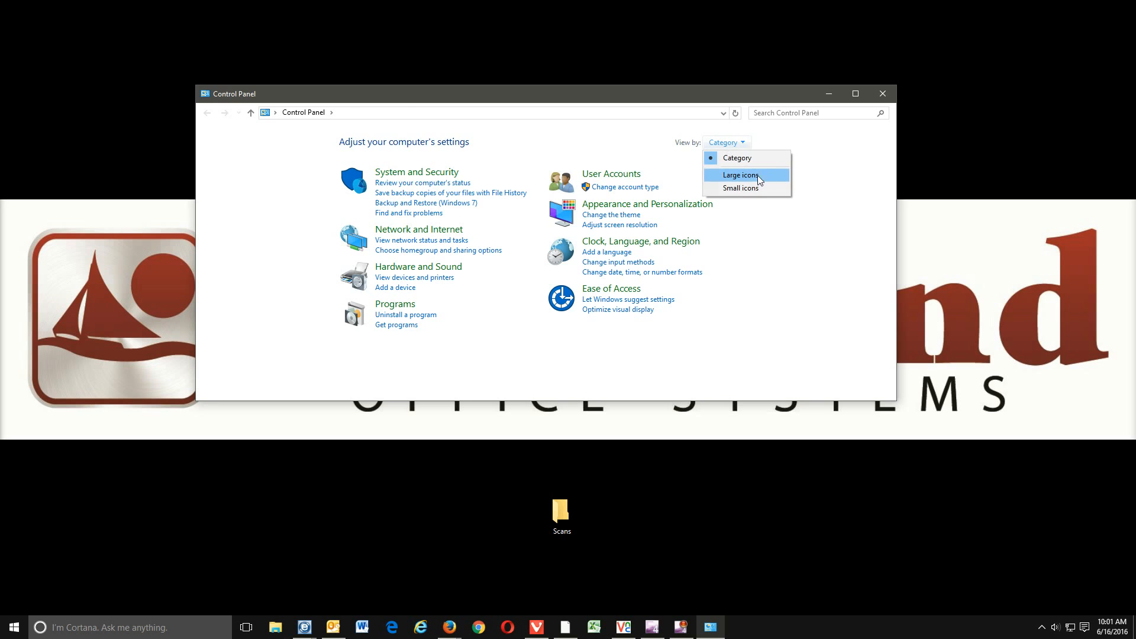
pyautogui.click(757, 175)
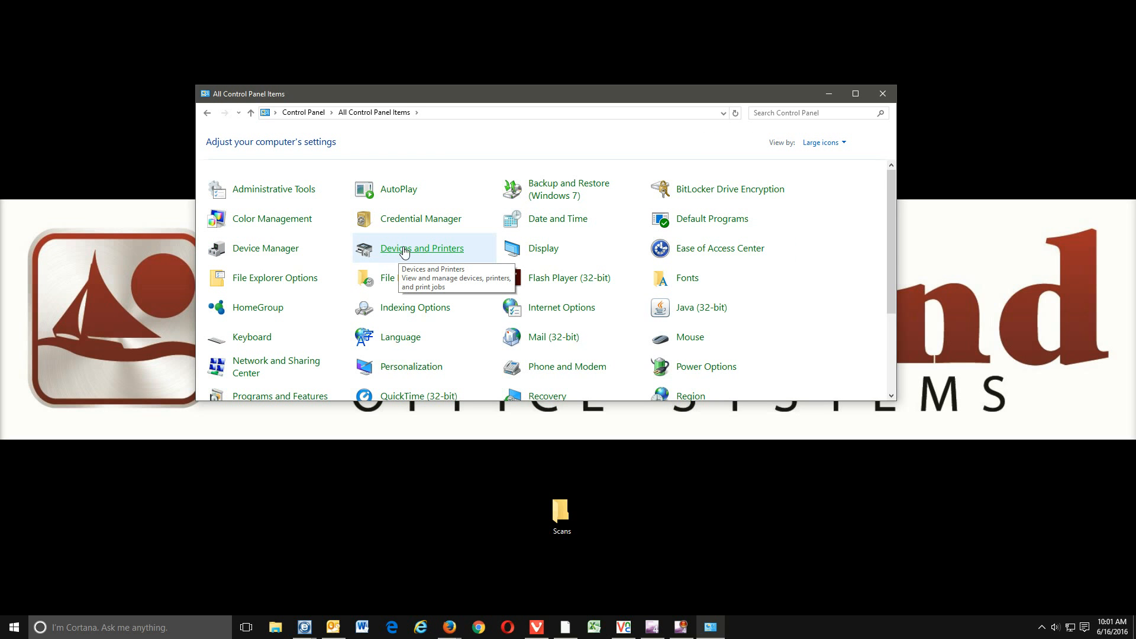
pyautogui.click(823, 143)
pyautogui.click(812, 158)
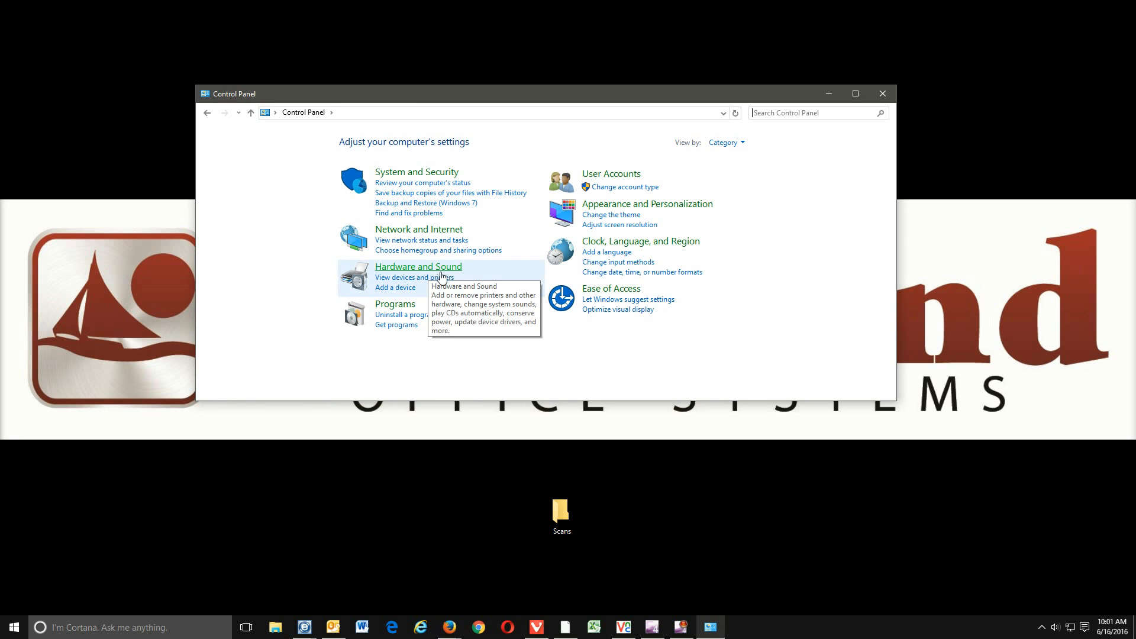
pyautogui.click(414, 278)
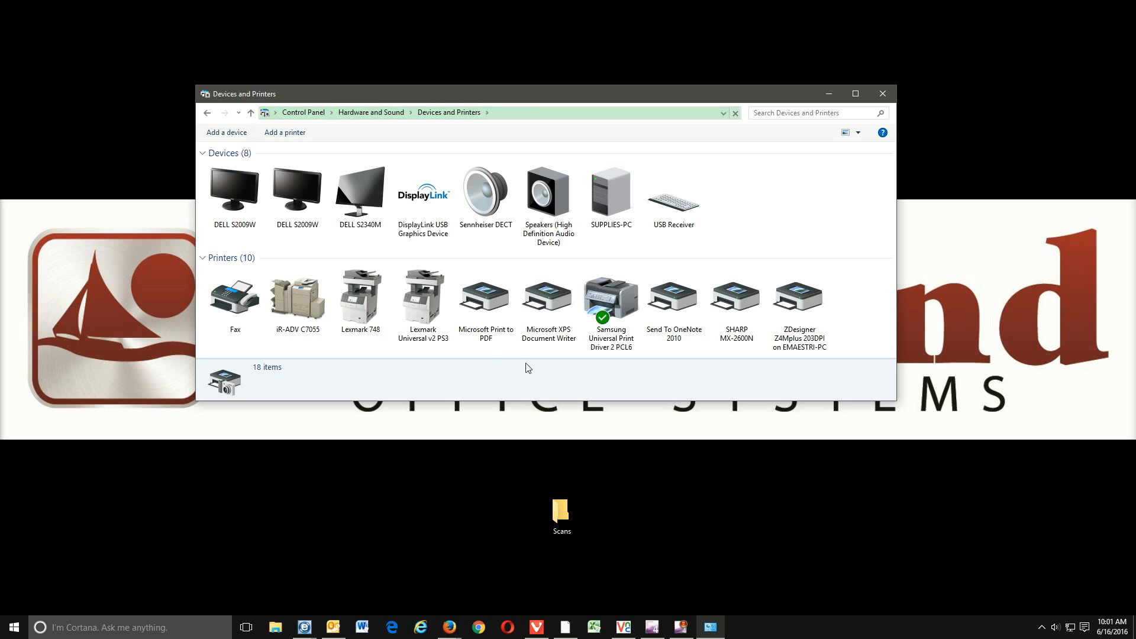
# - Check the SHARP MX-2600N's port, S2_IP_192.168.1.214, in Printer properties, then close them
pyautogui.rightClick(737, 303)
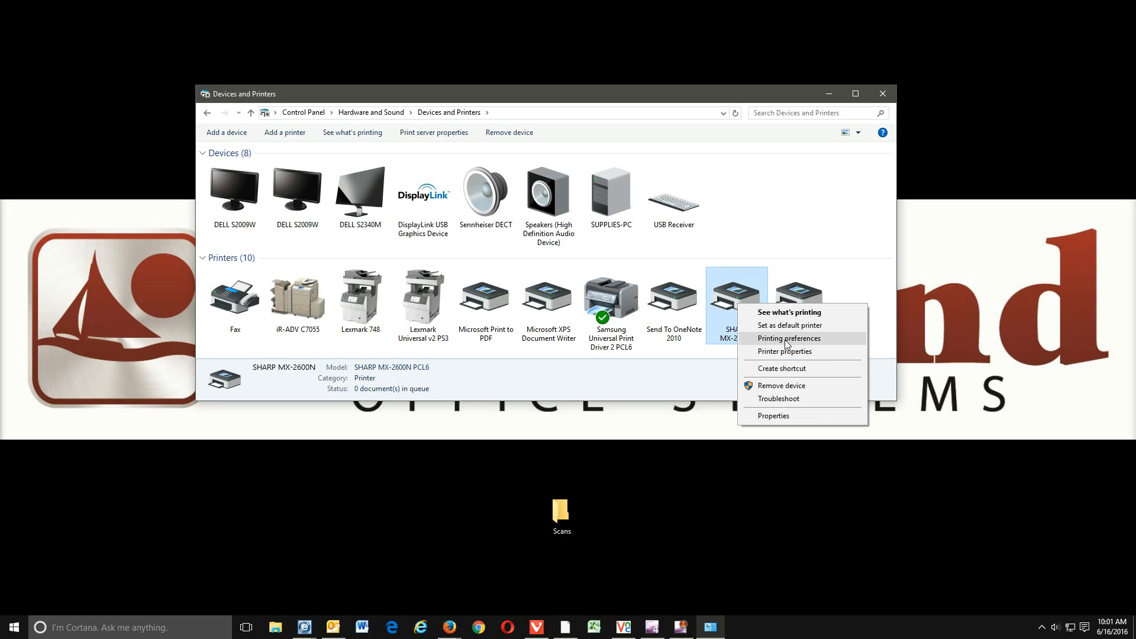
pyautogui.click(778, 352)
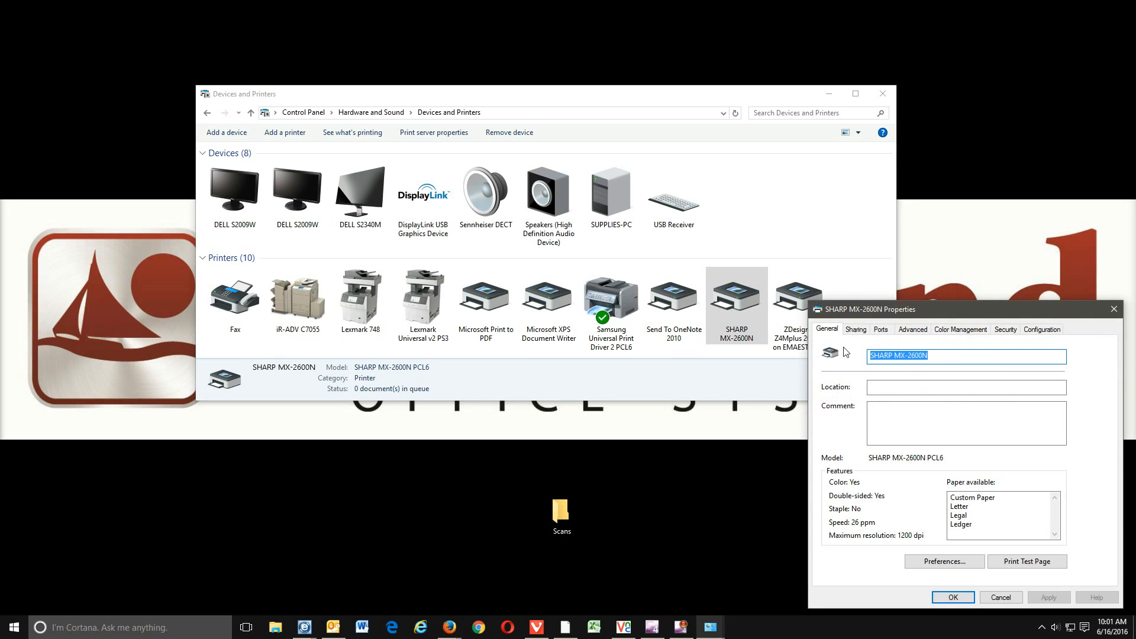
pyautogui.moveTo(859, 318); pyautogui.dragTo(462, 219)
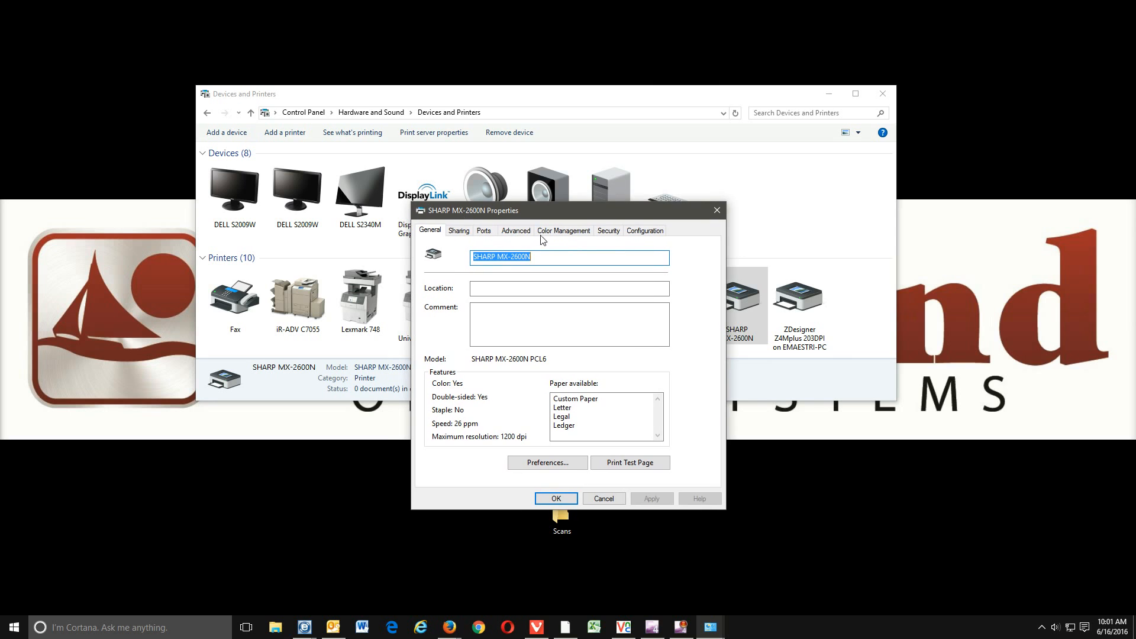
pyautogui.click(484, 231)
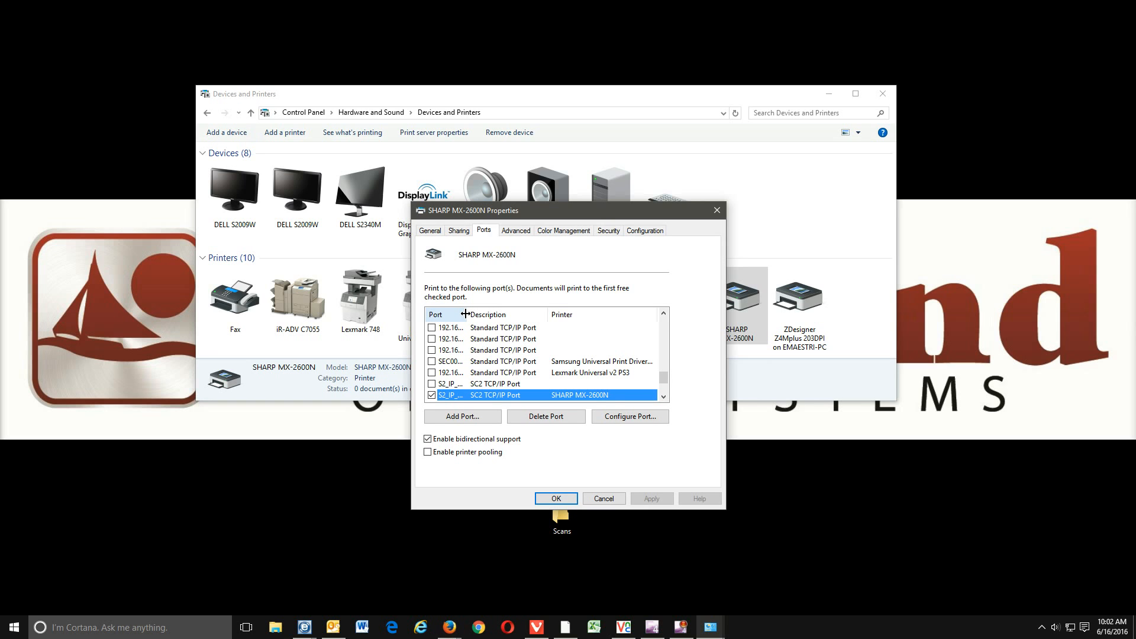
pyautogui.moveTo(466, 314); pyautogui.dragTo(533, 314)
pyautogui.scroll(-1, 519, 351)
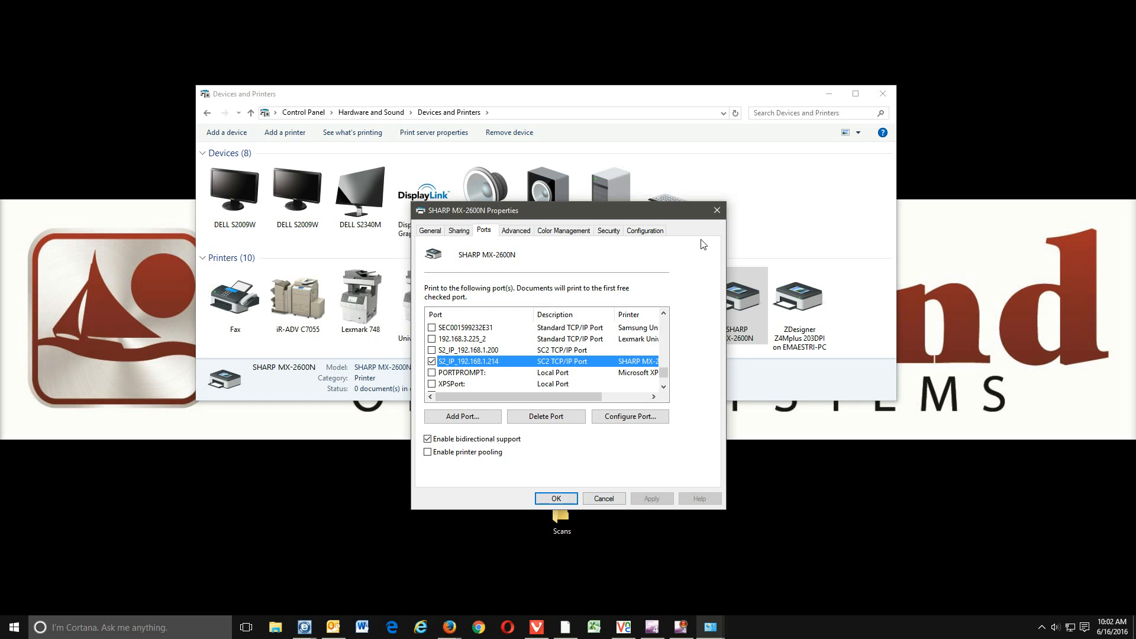
pyautogui.click(717, 211)
# - Close Devices and Printers and load 192.168.1.214 in Microsoft Edge
pyautogui.click(883, 94)
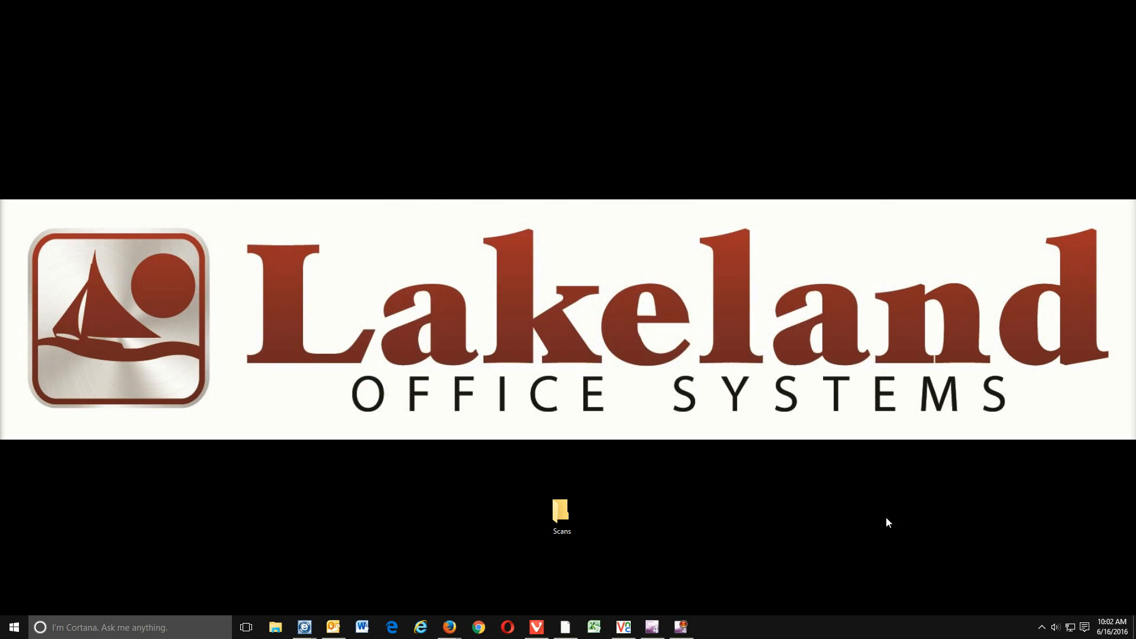
pyautogui.click(392, 628)
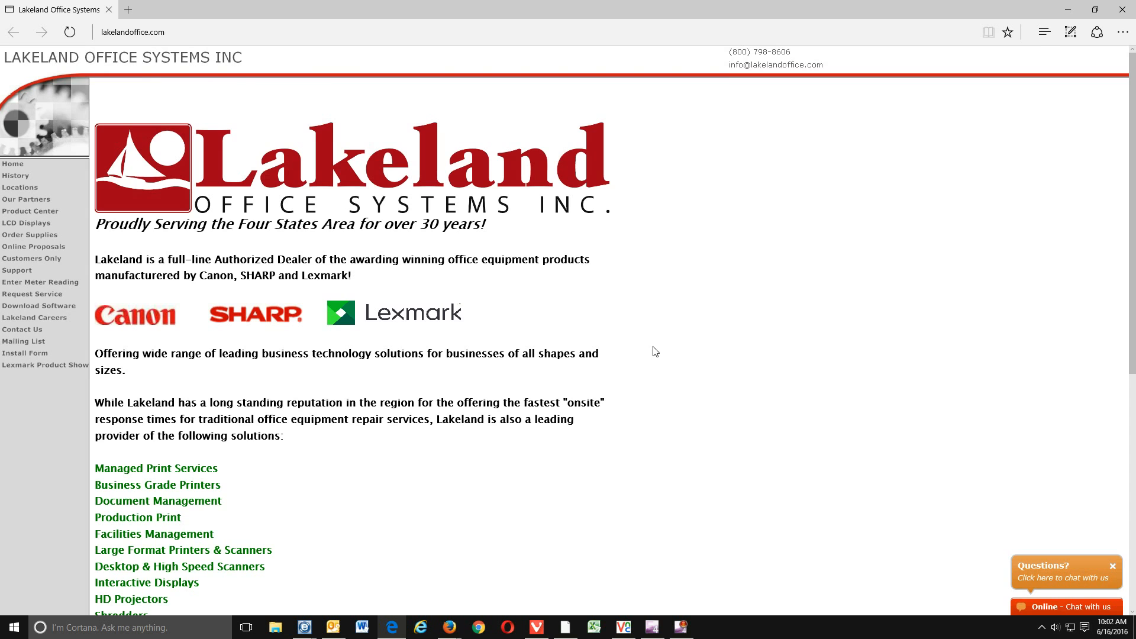
pyautogui.click(249, 31)
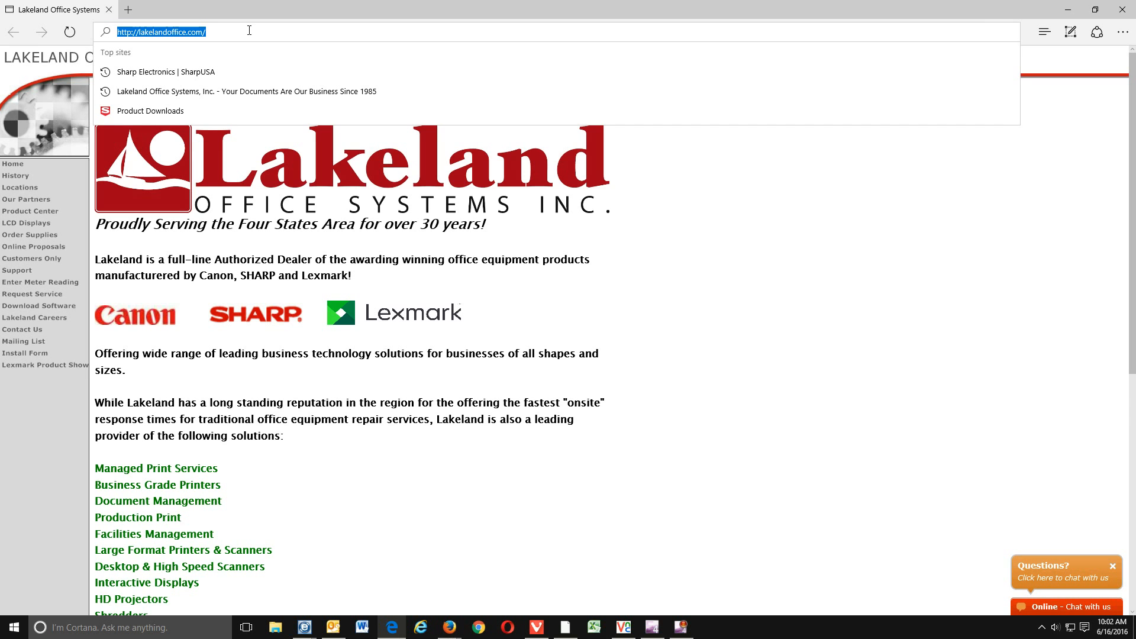
pyautogui.write('192.168.')
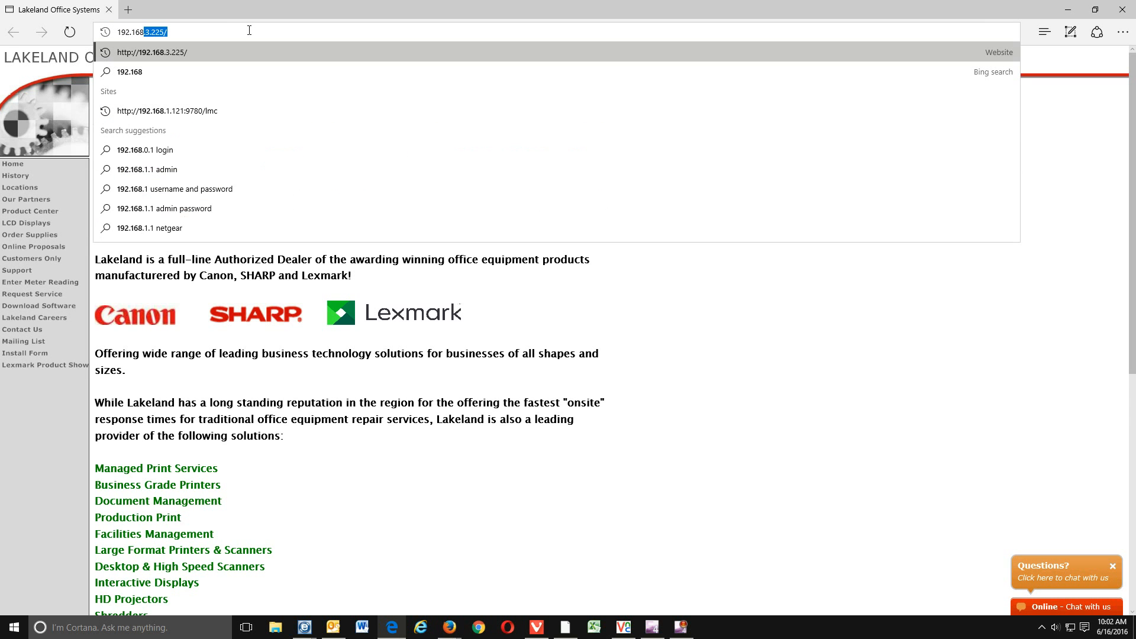
pyautogui.write('1.214')
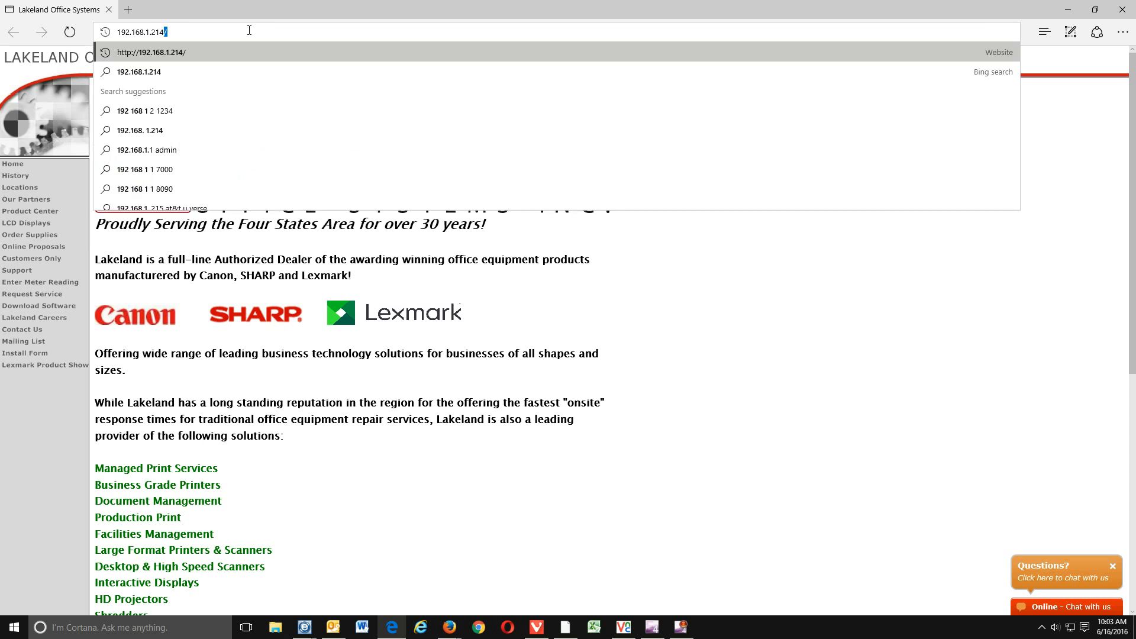
pyautogui.press('Return')
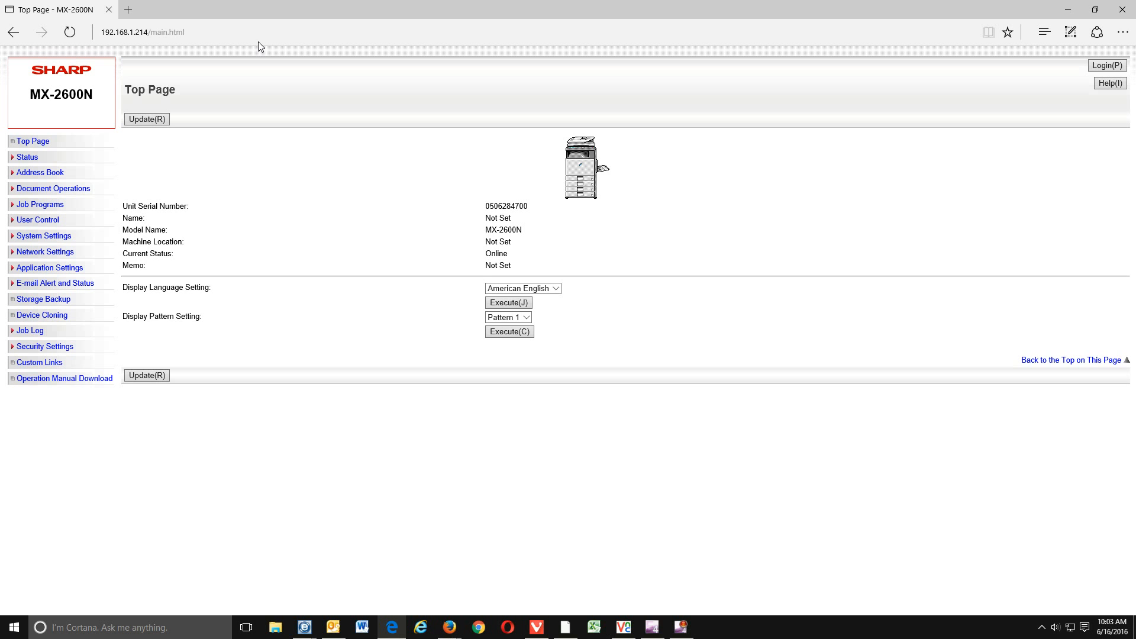
# - Log in to the Address Book as Administrator with the admin password
pyautogui.click(41, 175)
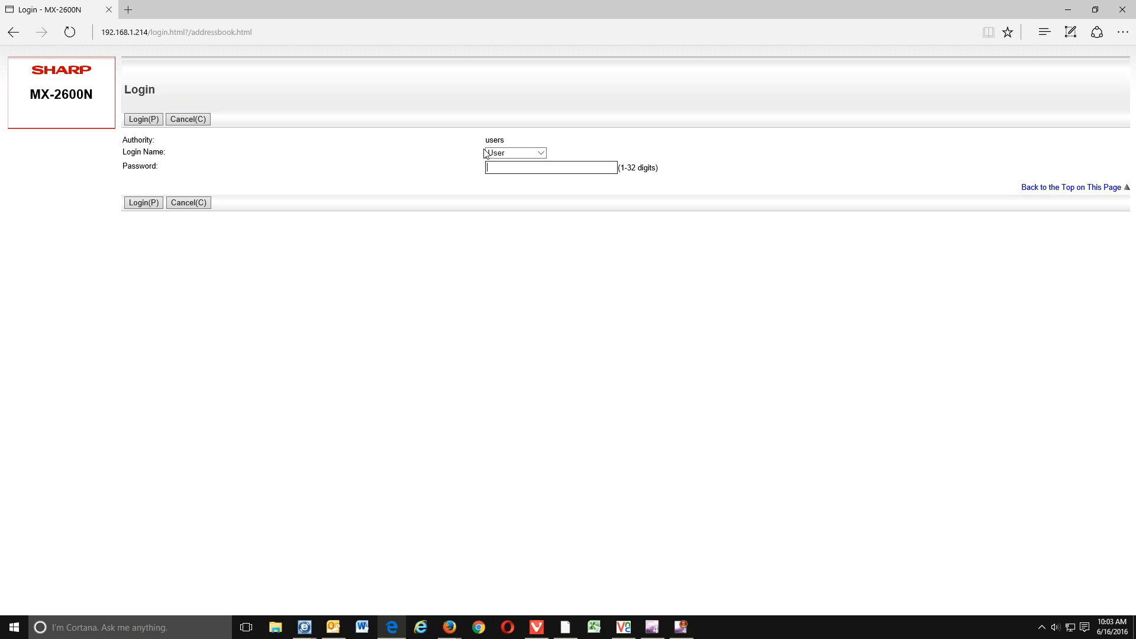
pyautogui.click(540, 153)
pyautogui.click(512, 162)
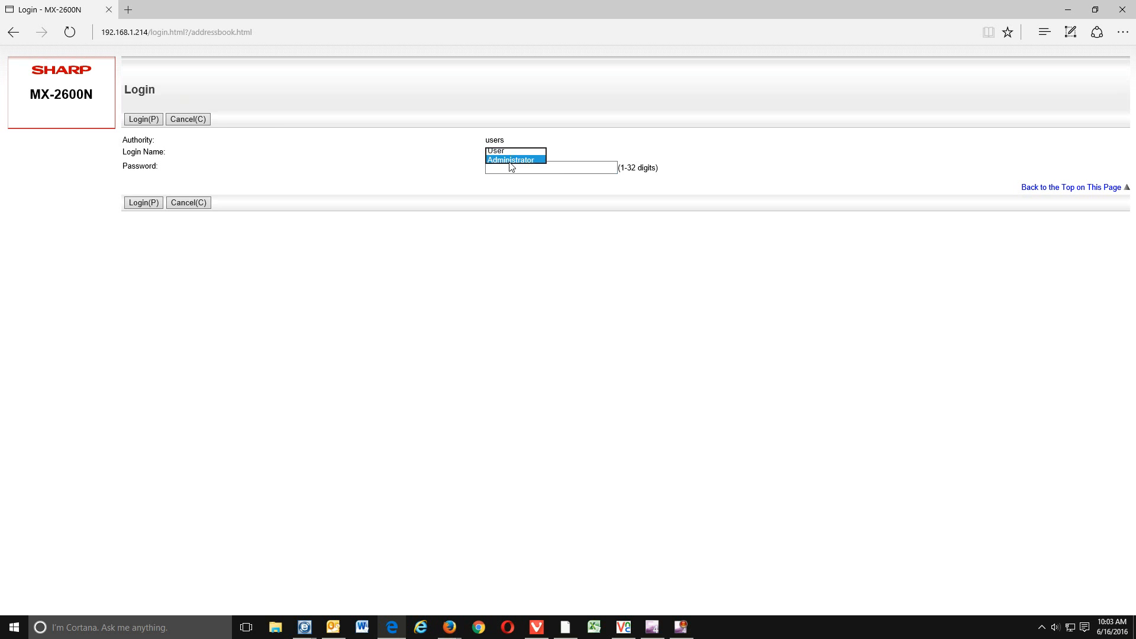
pyautogui.click(505, 170)
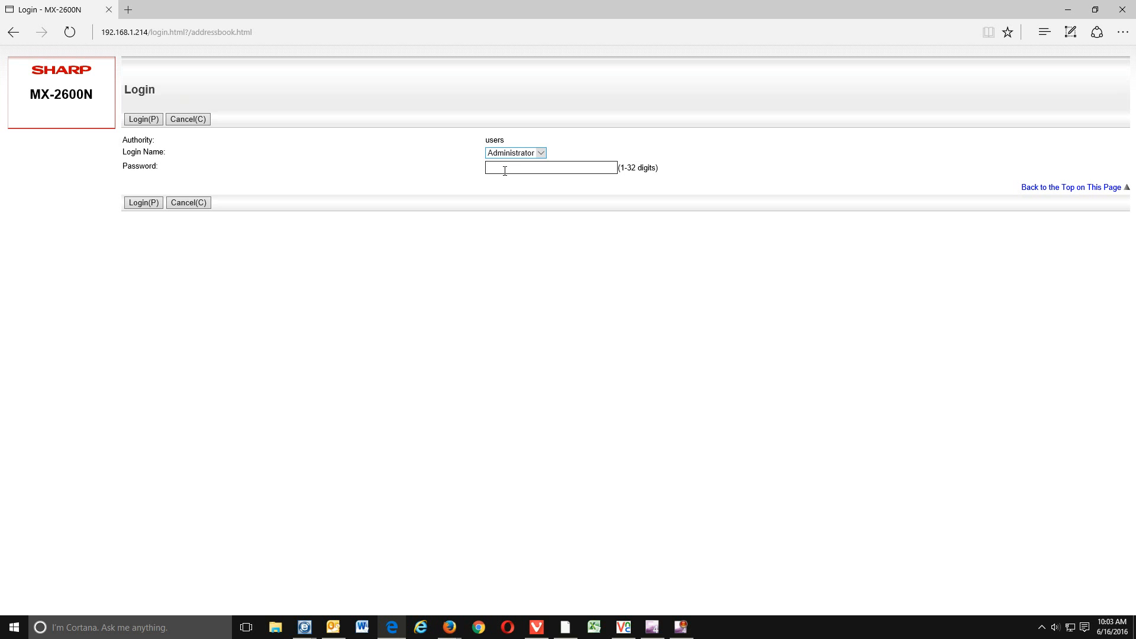
pyautogui.click(528, 167)
pyautogui.write('admin')
pyautogui.click(142, 205)
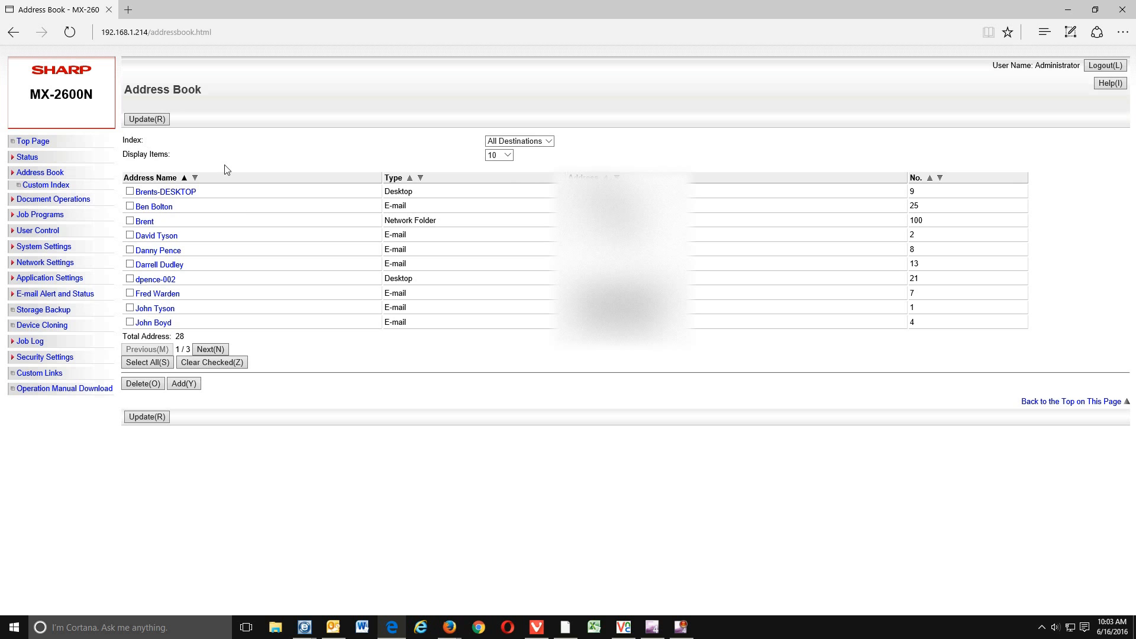
# - Add a new Address Book entry with address type Network Folder
pyautogui.click(184, 384)
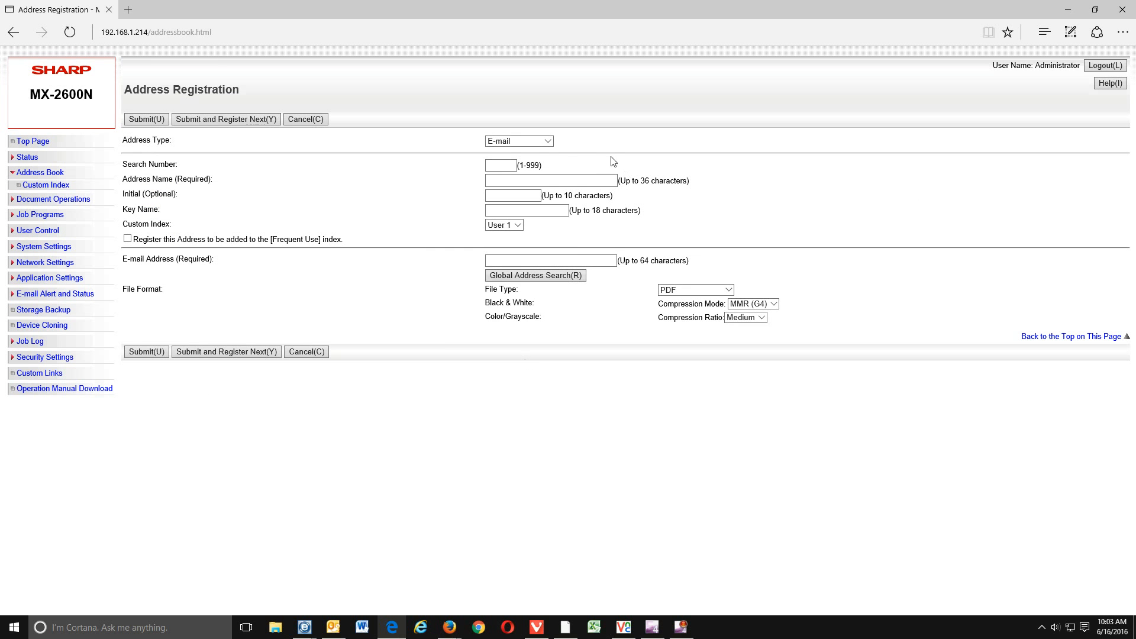
pyautogui.click(549, 142)
pyautogui.click(513, 164)
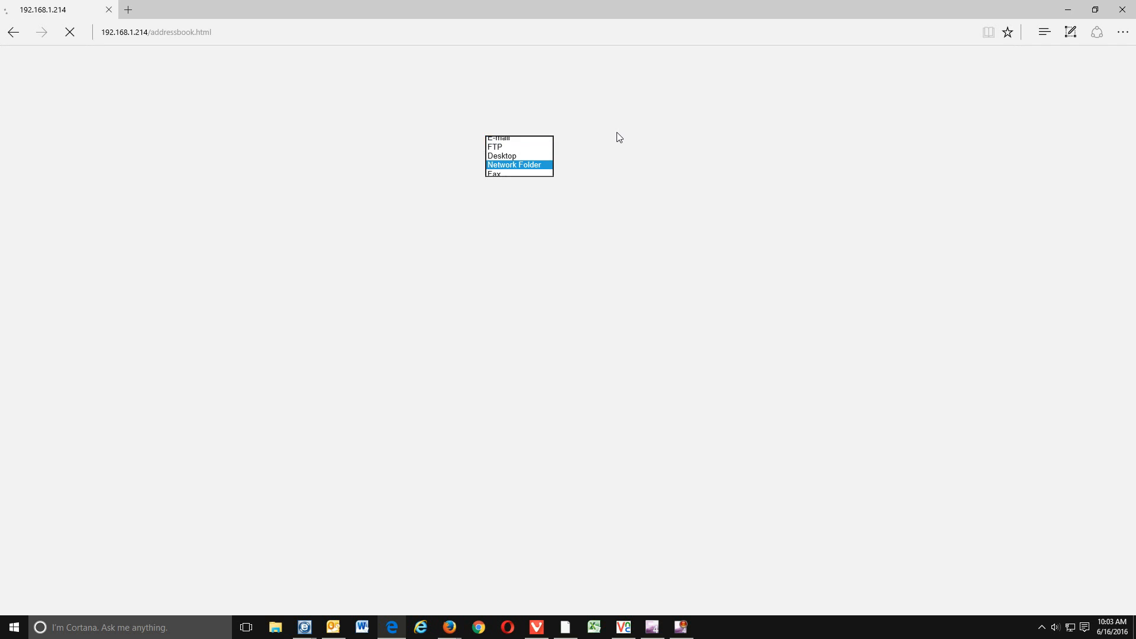
pyautogui.click(513, 164)
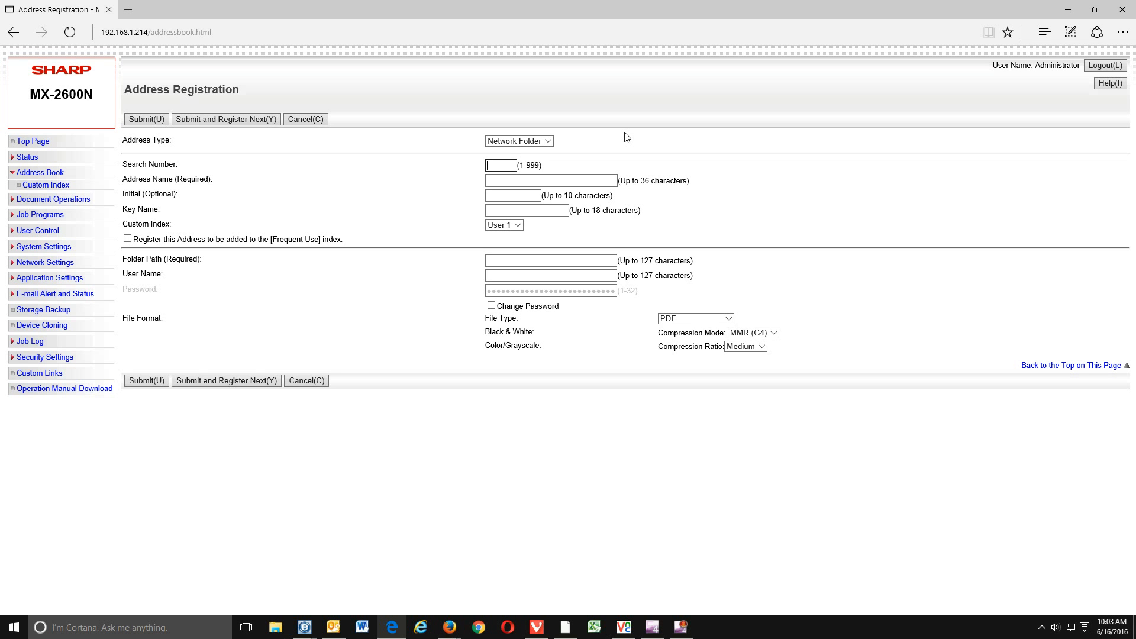
# - Enter search number 100, name Ben, initial B, and tick Frequent Use
pyautogui.write('100')
pyautogui.click(576, 178)
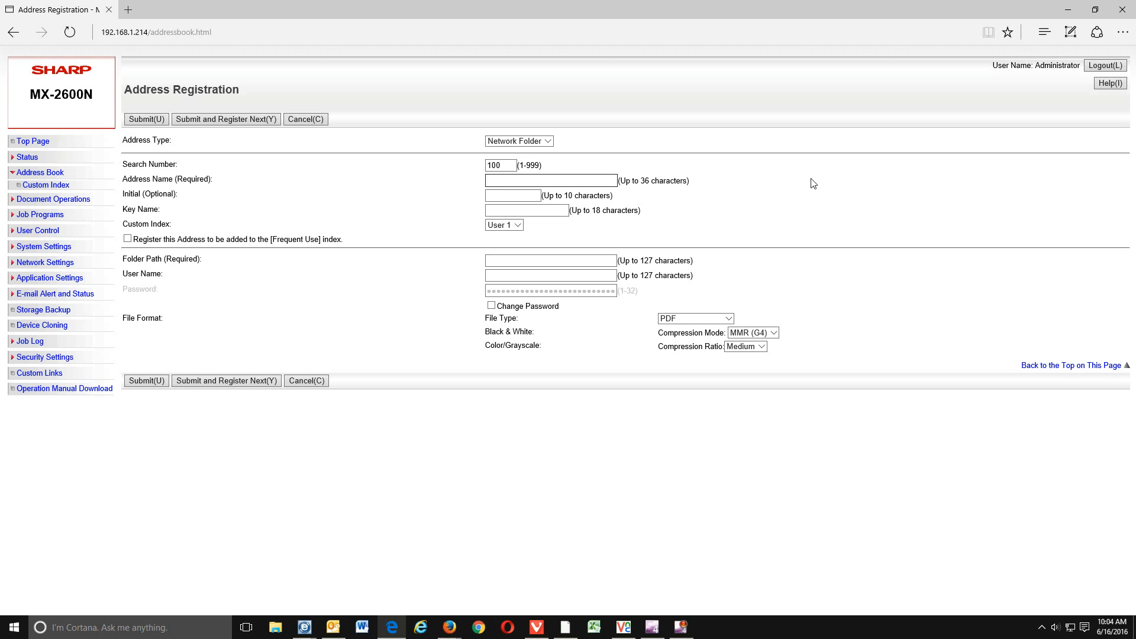
pyautogui.write('BEn')
pyautogui.press('BackSpace')
pyautogui.press('BackSpace')
pyautogui.press('Tab')
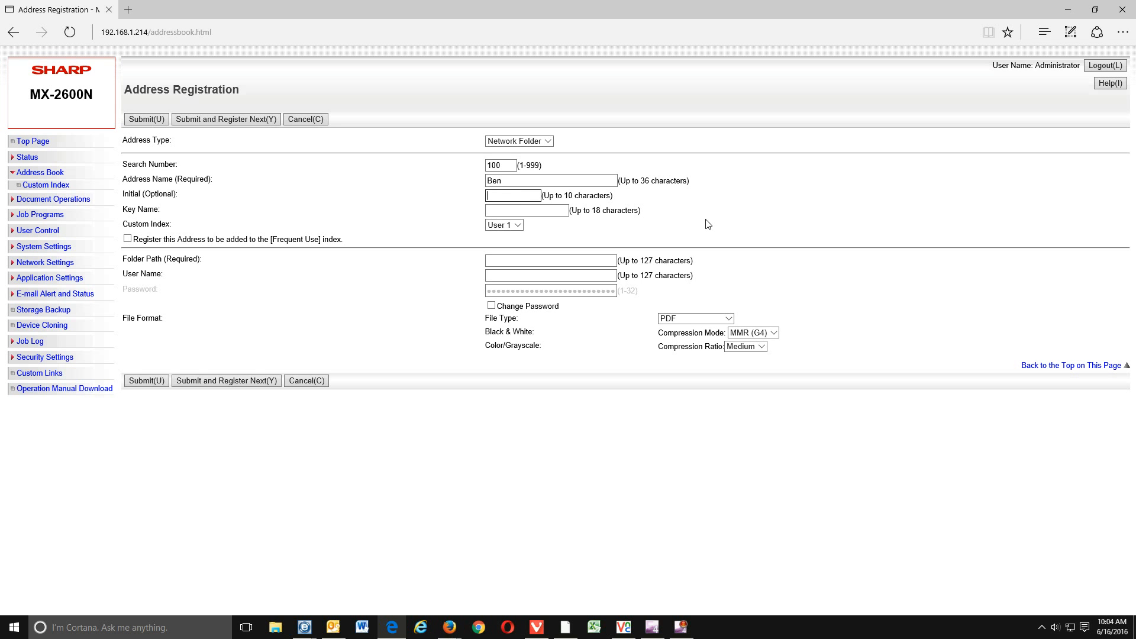
pyautogui.write('B')
pyautogui.press('Tab')
pyautogui.click(128, 239)
# - Paste \\SUPPLIES-PC\Scans into the Folder Path field
pyautogui.click(491, 261)
pyautogui.rightClick(490, 261)
pyautogui.click(506, 292)
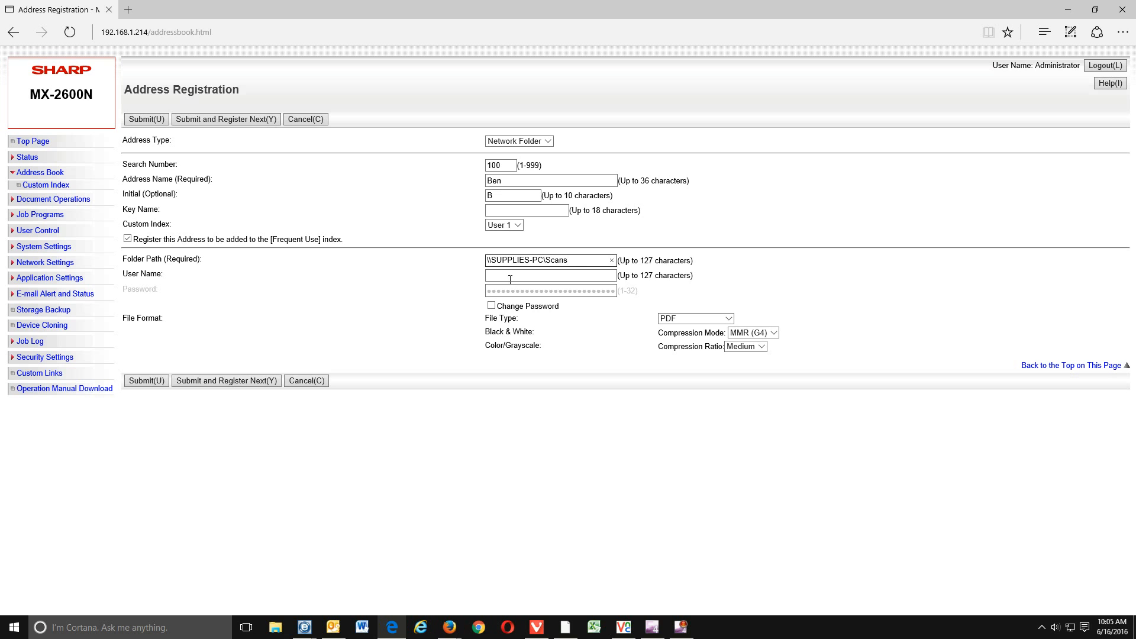
# - Enter the share's user name and password, then submit the Ben address
pyautogui.click(486, 276)
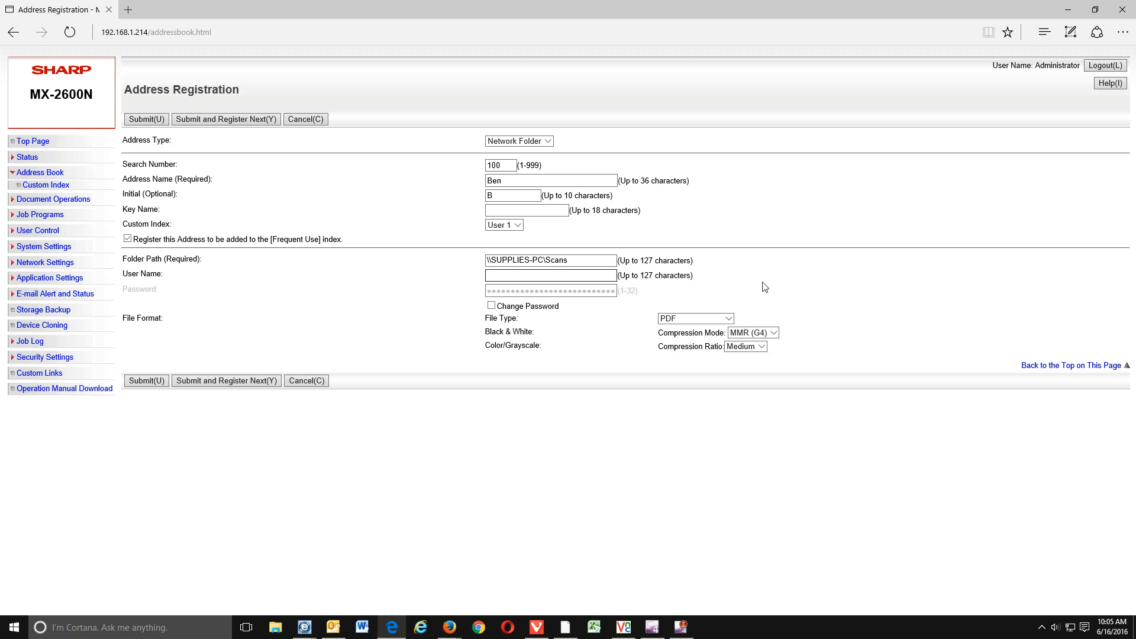
pyautogui.write('akeland')
pyautogui.click(491, 305)
pyautogui.click(500, 289)
pyautogui.write('********')
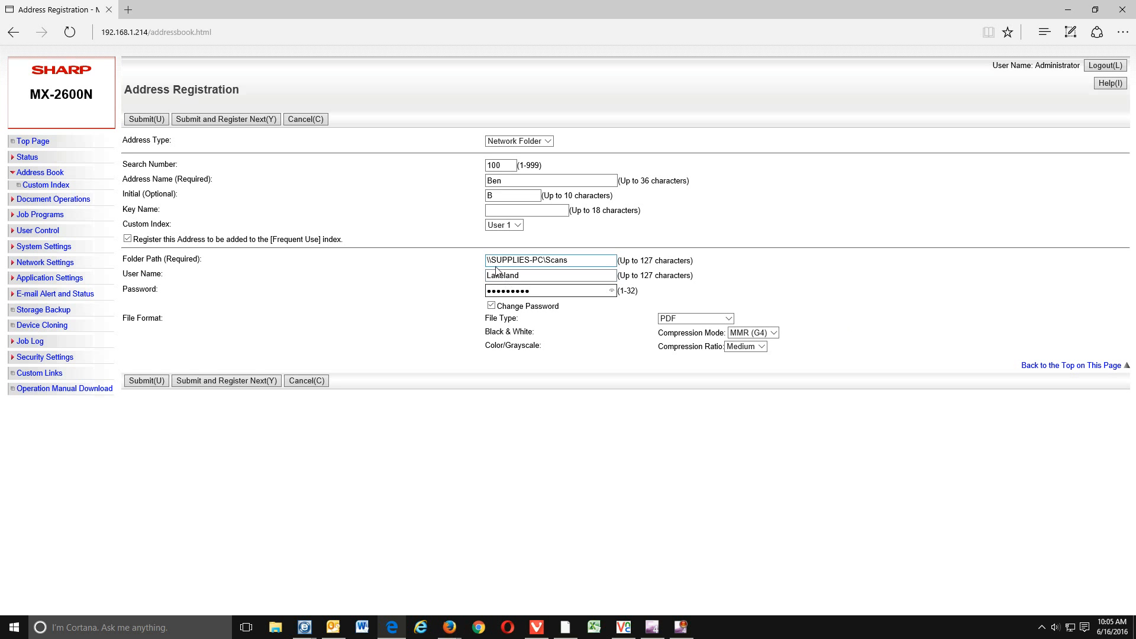
pyautogui.click(162, 382)
pyautogui.click(845, 590)
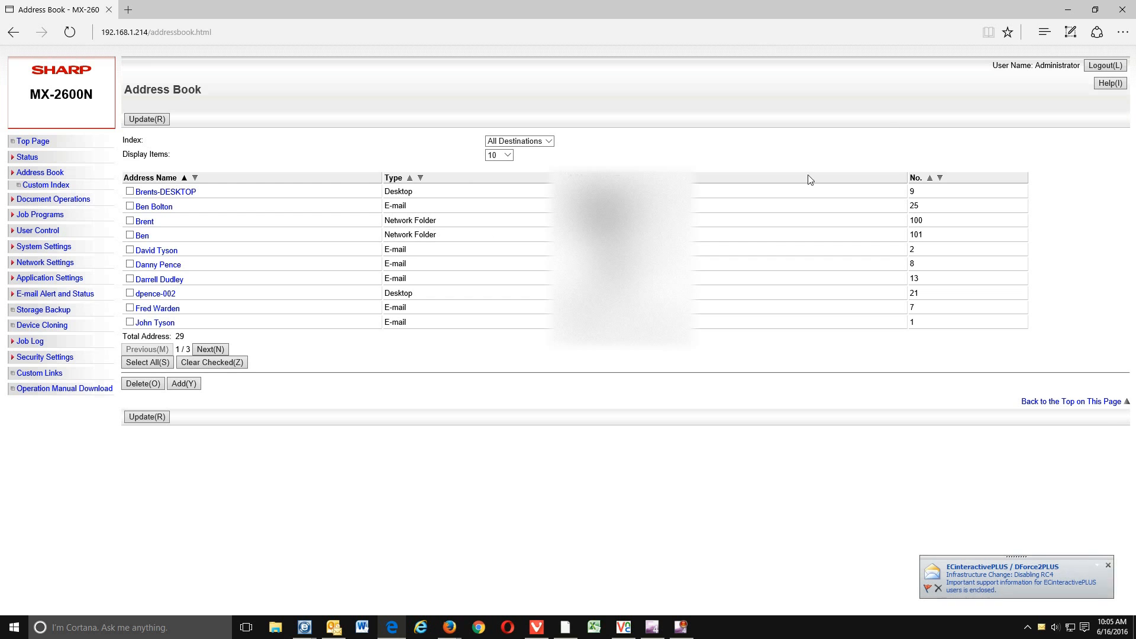
# - Bring up the VNC copier panel and page the IMAGE SEND address book to its last page
pyautogui.click(1073, 12)
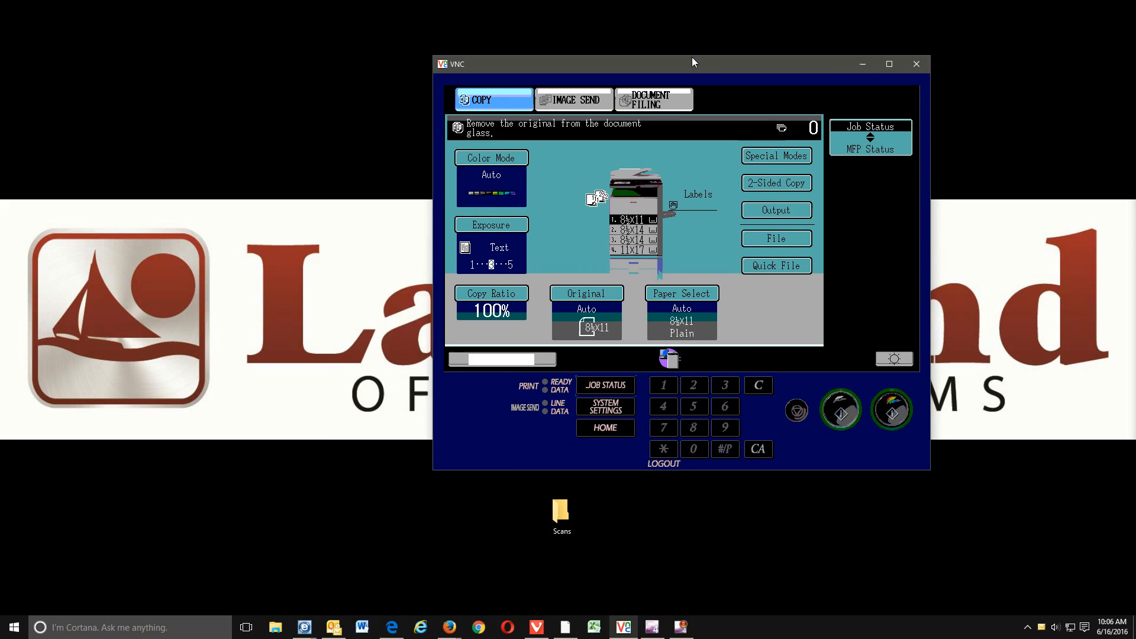
pyautogui.moveTo(692, 58); pyautogui.dragTo(629, 58)
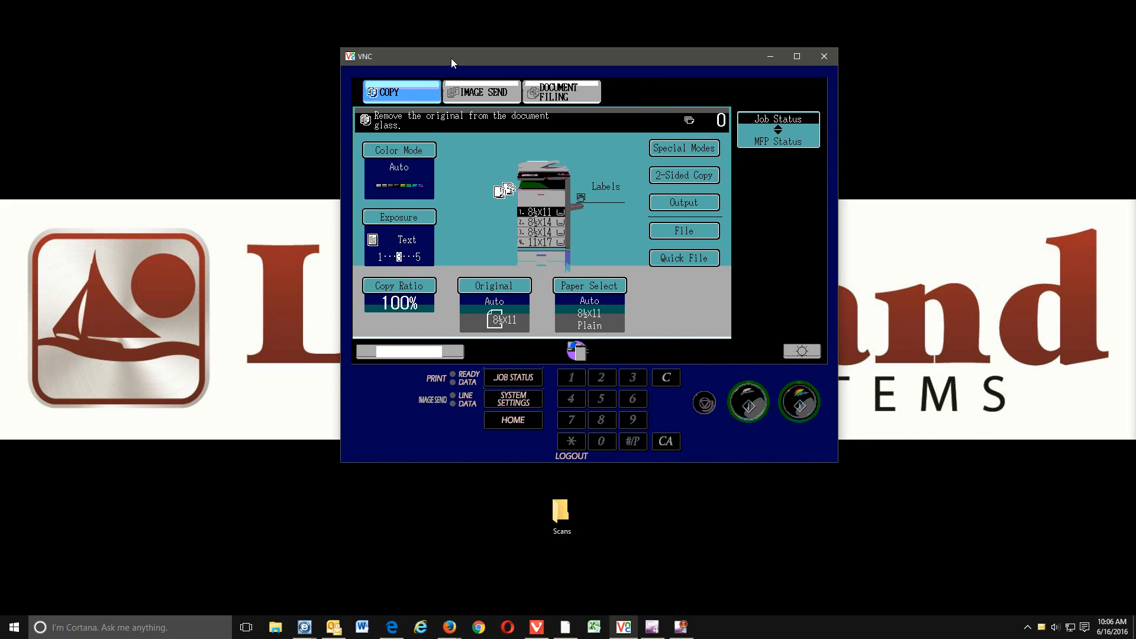
pyautogui.click(484, 94)
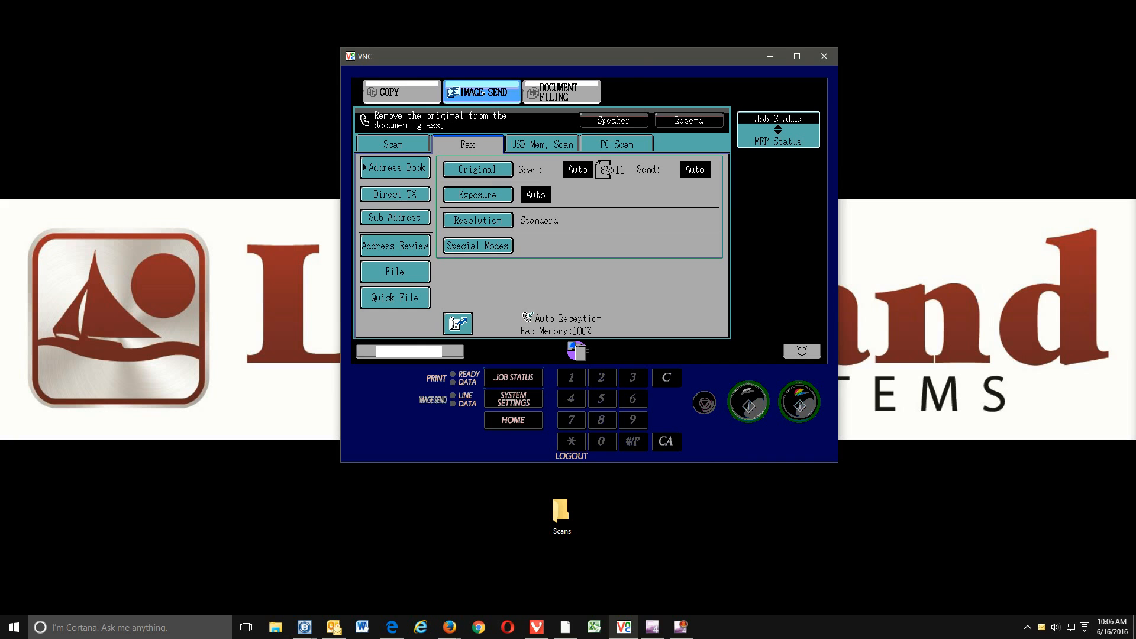
pyautogui.click(417, 168)
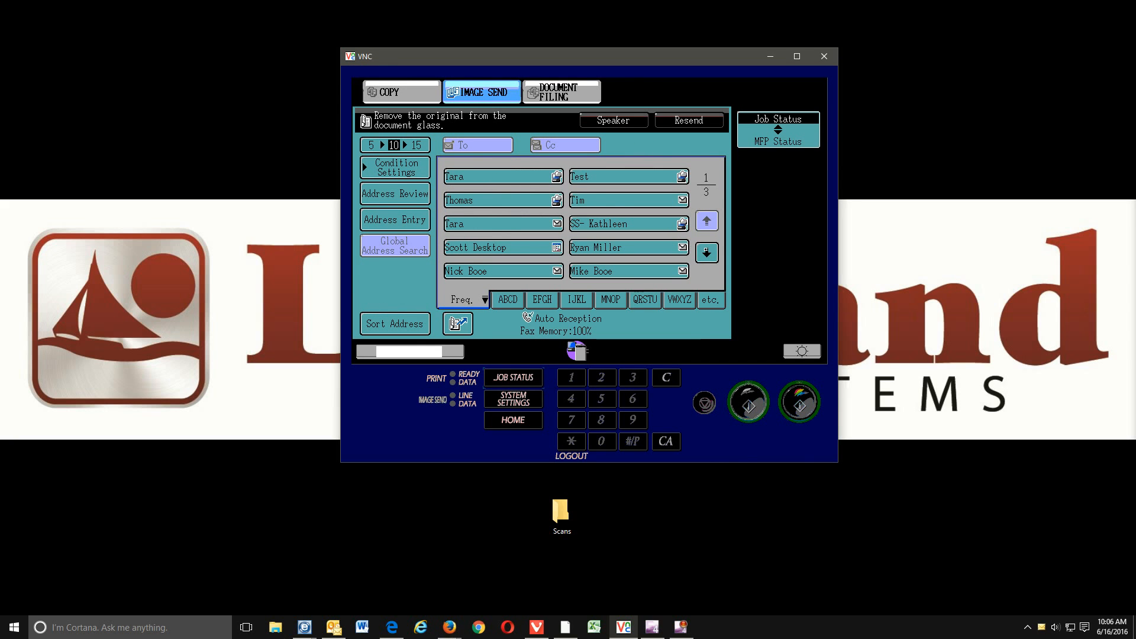
pyautogui.click(706, 251)
pyautogui.click(707, 251)
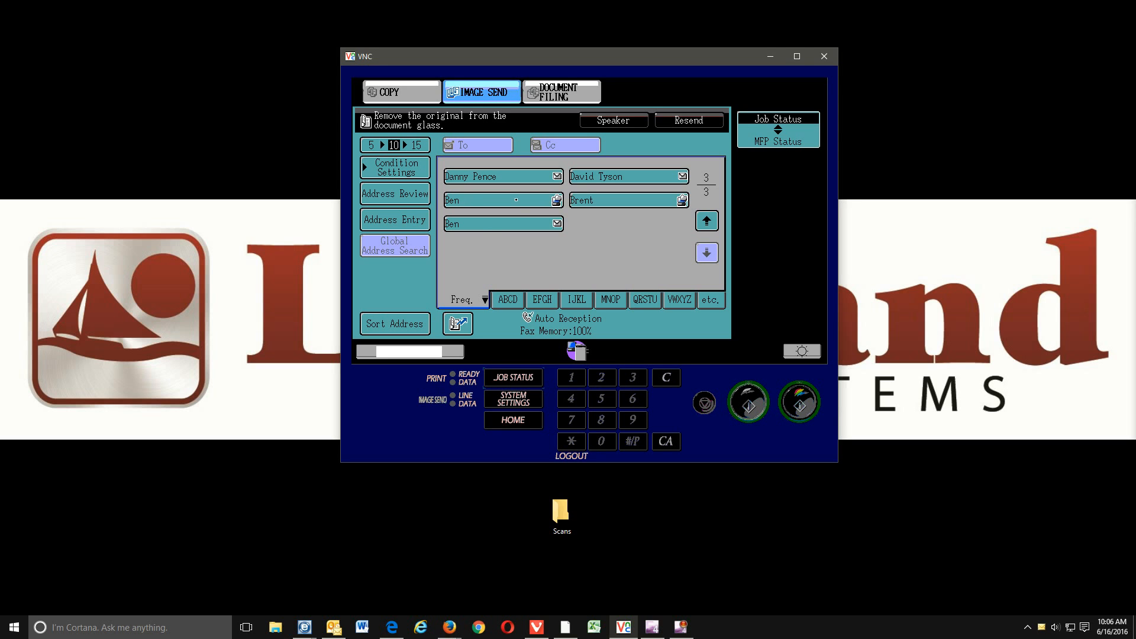
# - Scan a test page to the Ben address and finish it with Read-End
pyautogui.click(516, 200)
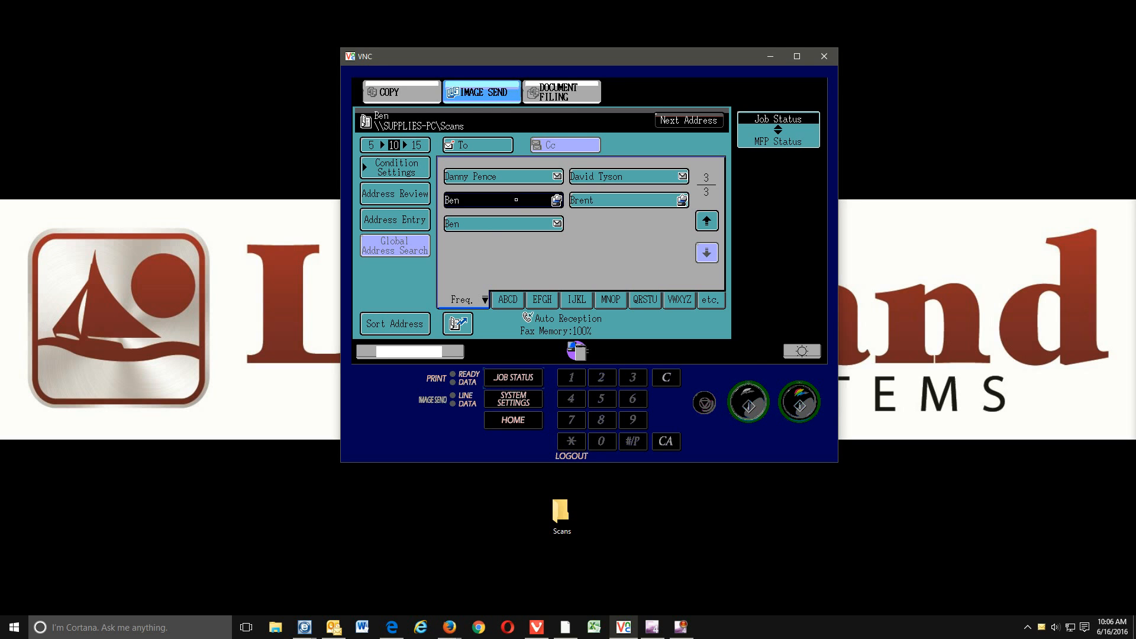
pyautogui.click(759, 401)
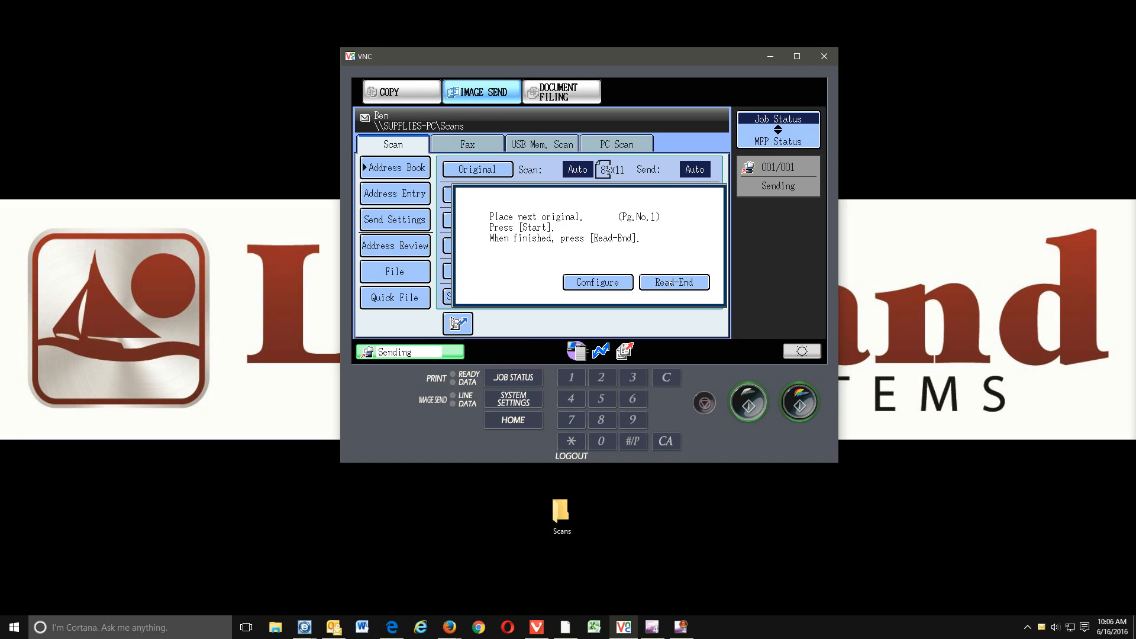
pyautogui.click(671, 283)
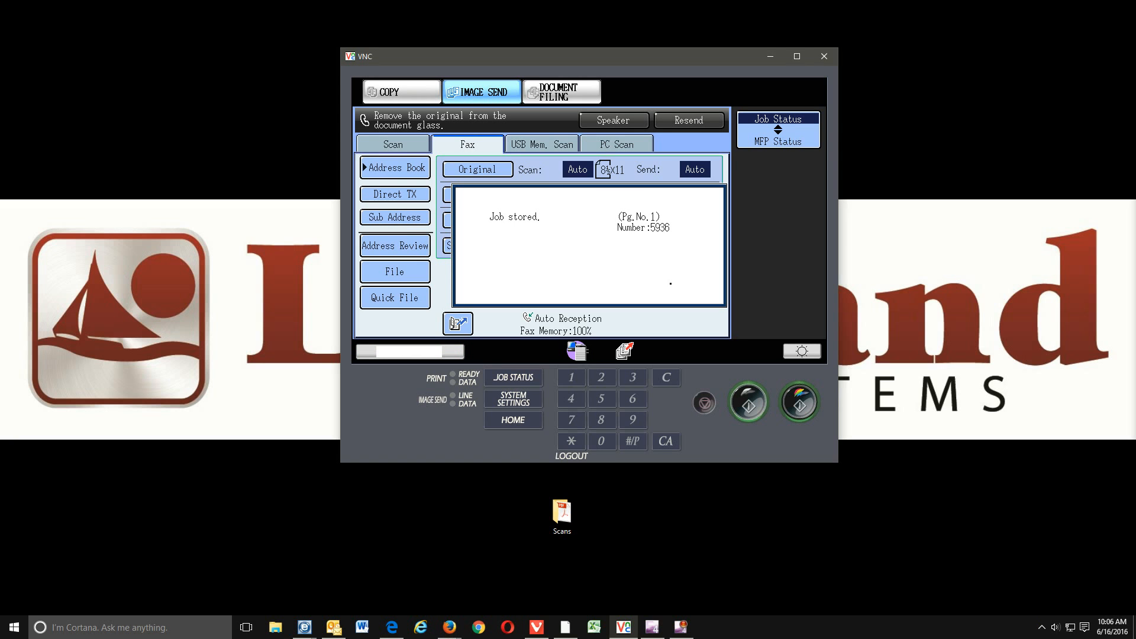
pyautogui.click(562, 514)
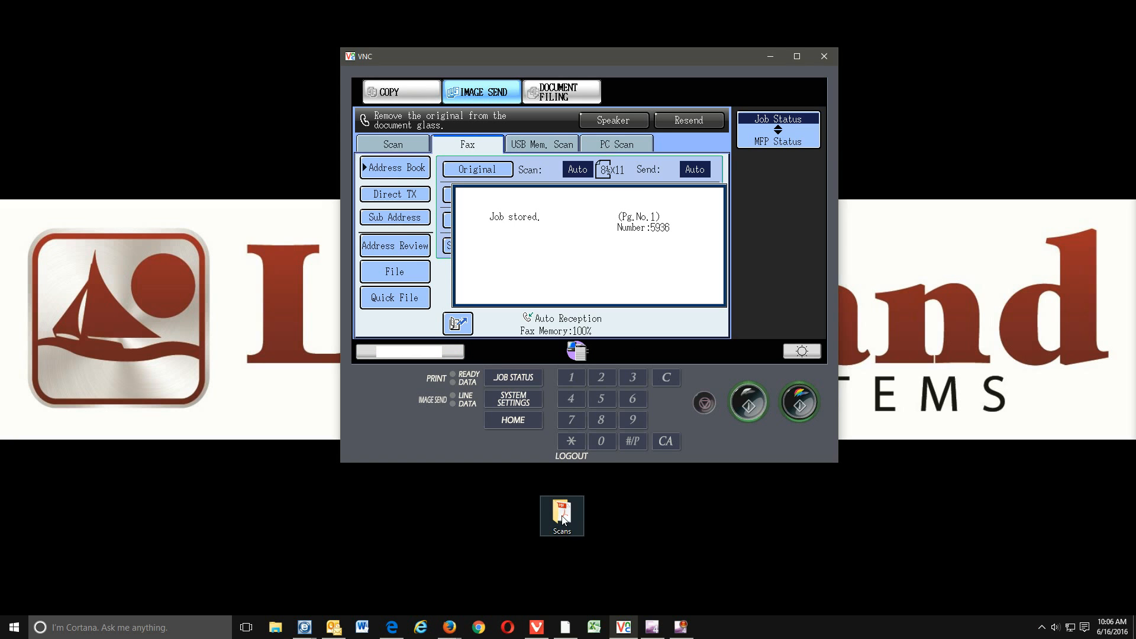
# - View the new PDF from the desktop Scans folder in Acrobat Reader, showing handwritten 'Test'
pyautogui.doubleClick(562, 515)
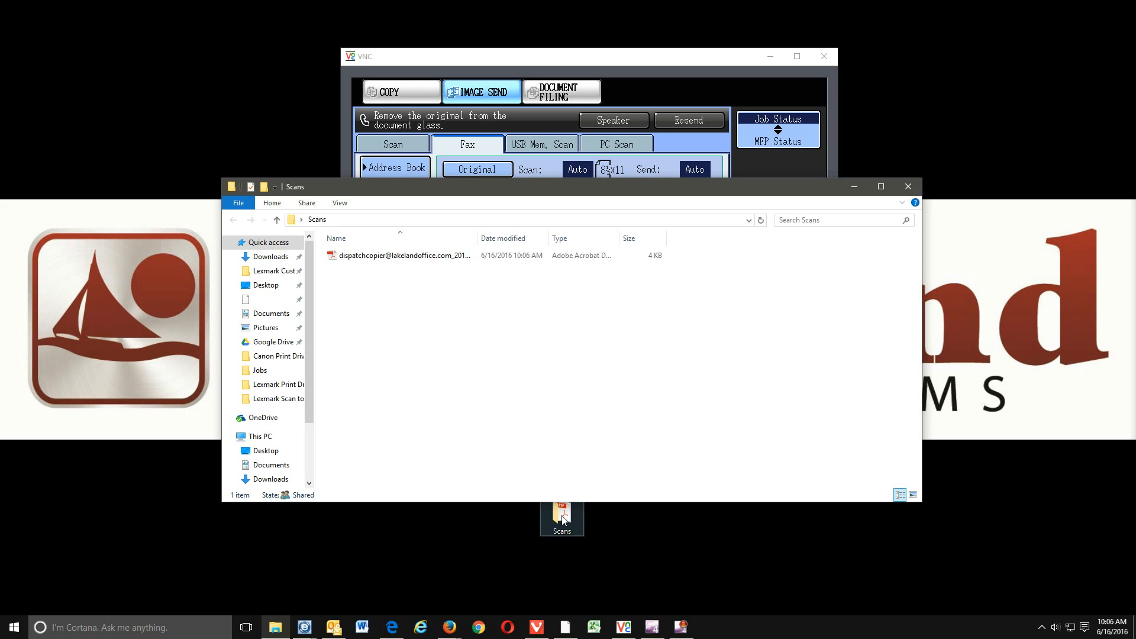
pyautogui.doubleClick(386, 258)
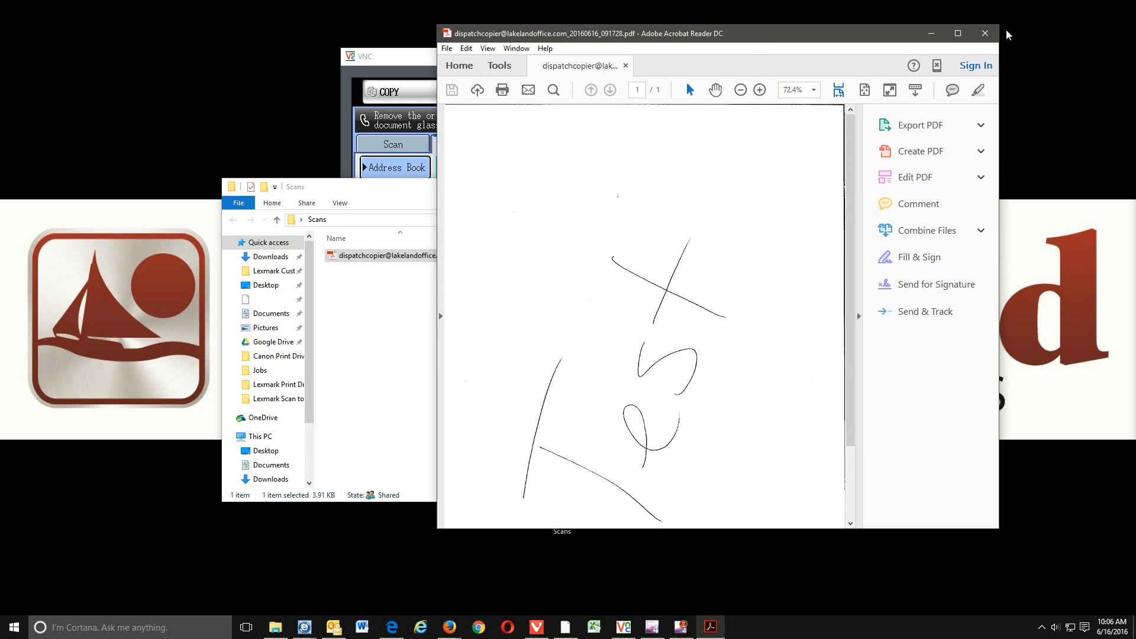
pyautogui.click(959, 34)
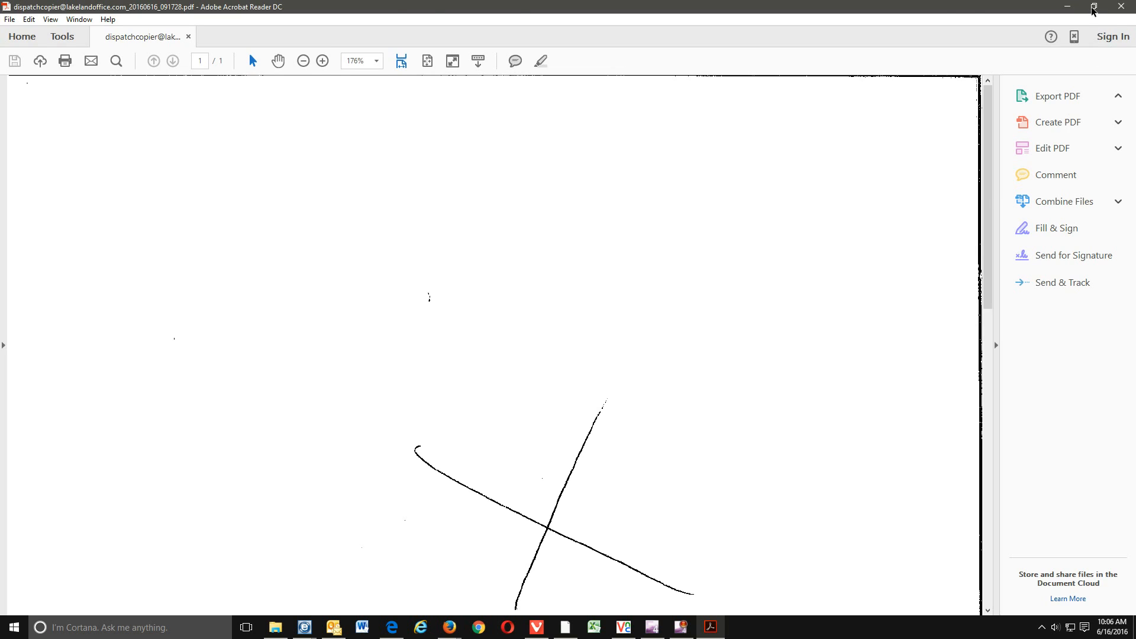
pyautogui.click(1092, 11)
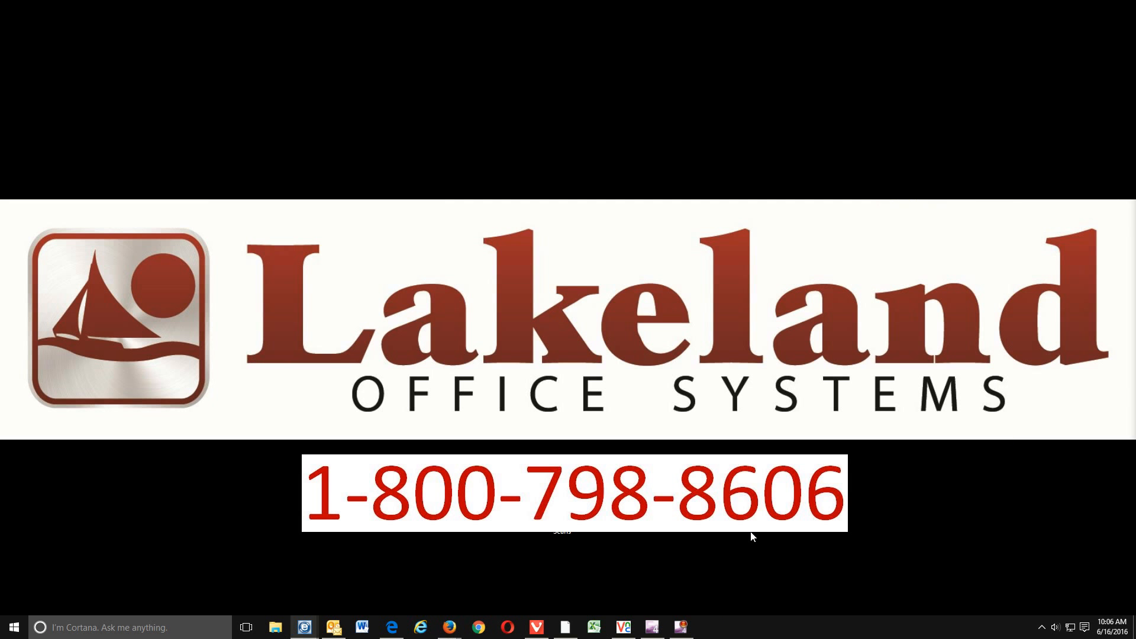